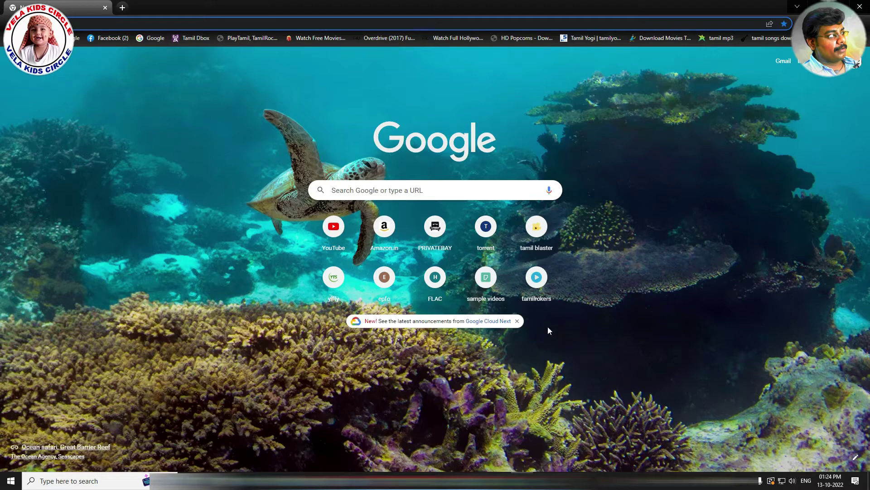
# Step: Search Google for "bluestacks" and open the page listing all versions on the official bluestacks.com site
pyautogui.click(378, 193)
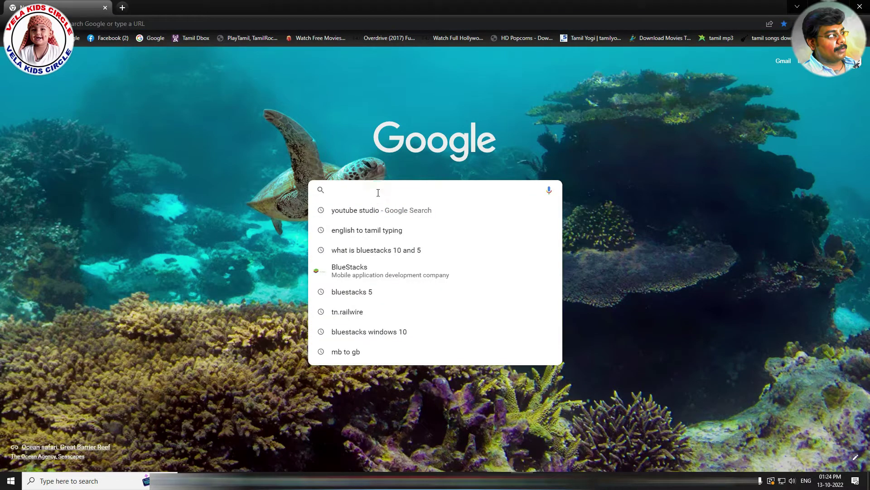
pyautogui.write('bluestacks')
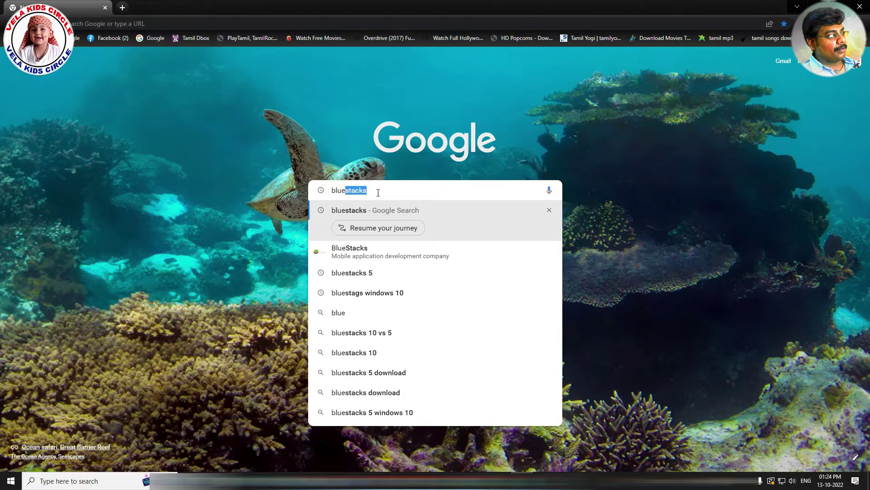
pyautogui.press('Return')
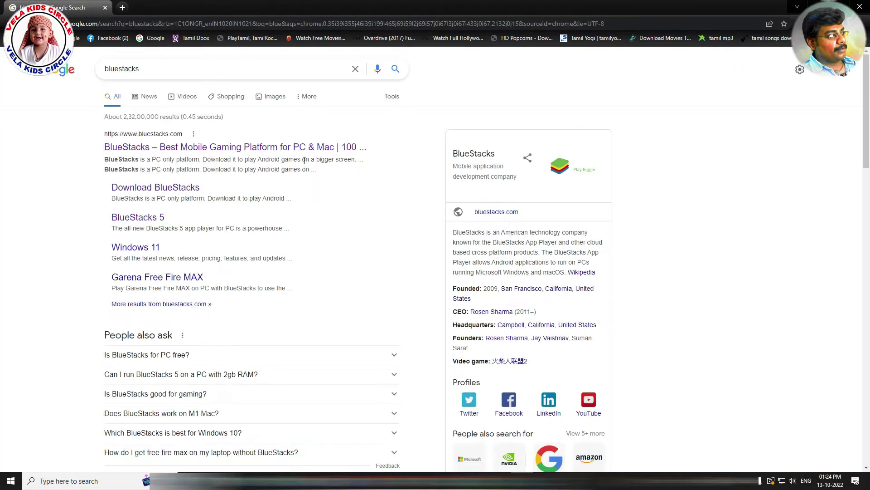
pyautogui.click(204, 147)
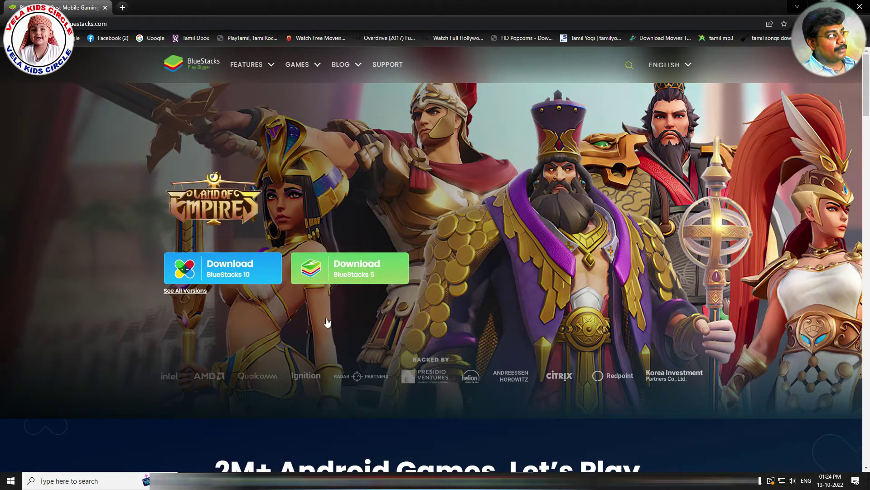
pyautogui.click(184, 291)
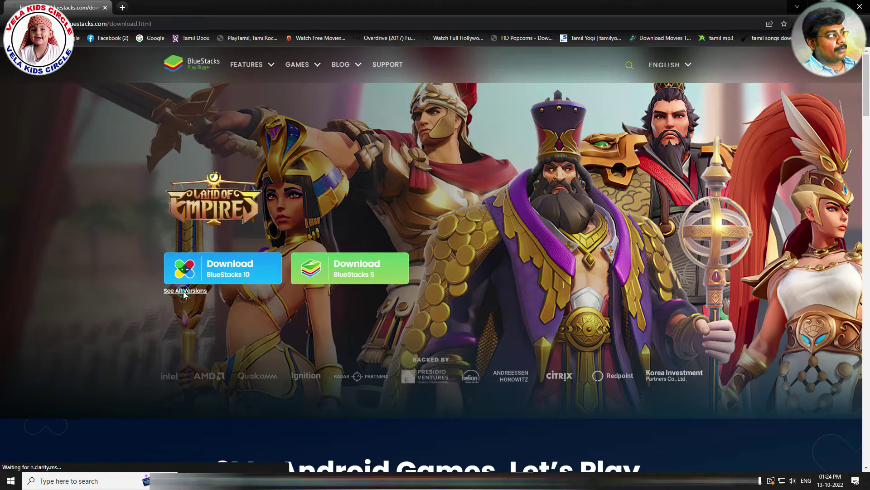
# Step: Examine the BlueStacks 5 and BlueStacks 4 Windows versions offered on the download page, including the Hyper-V, Nougat 64 bit option
pyautogui.scroll(-4, 472, 238)
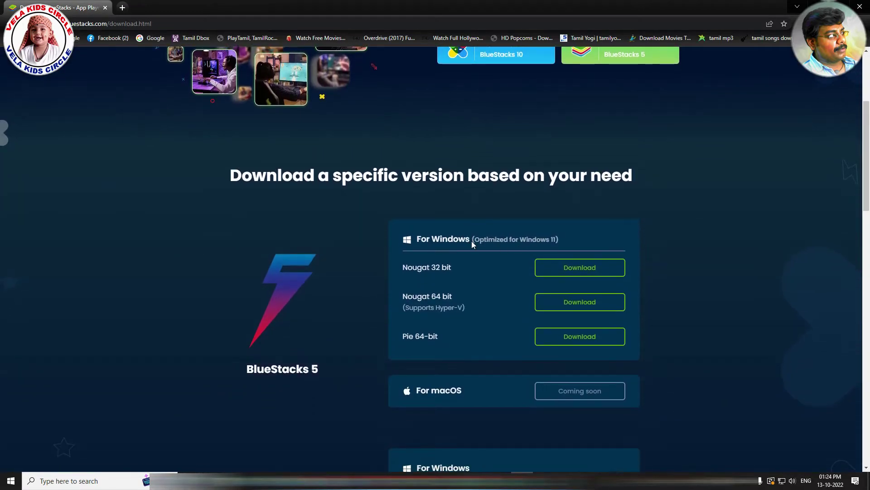
pyautogui.moveTo(472, 243); pyautogui.dragTo(561, 245)
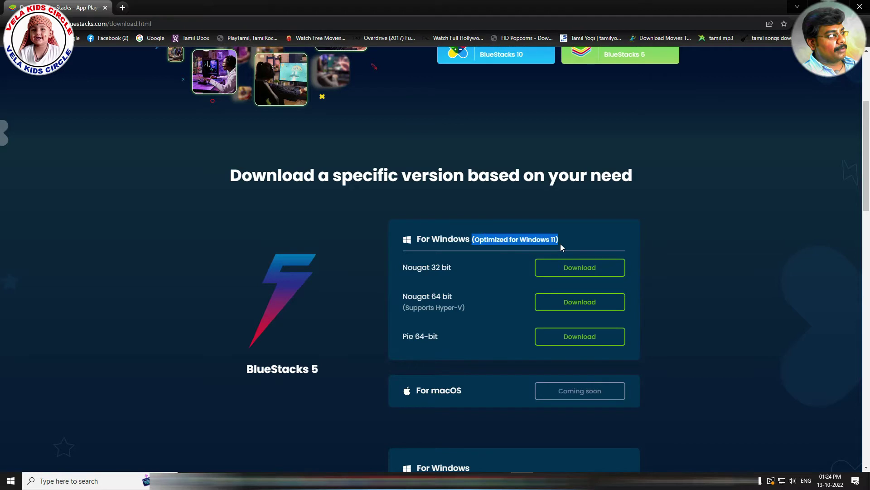
pyautogui.scroll(-2, 559, 203)
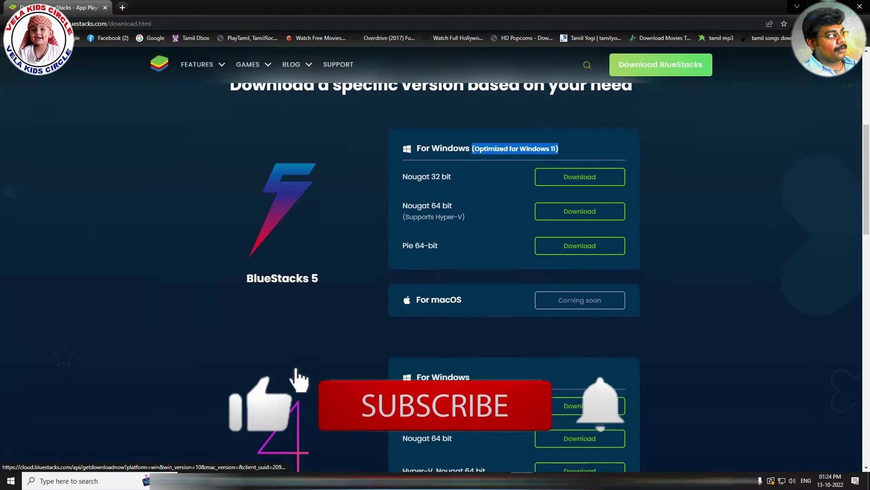
pyautogui.scroll(-1, 561, 281)
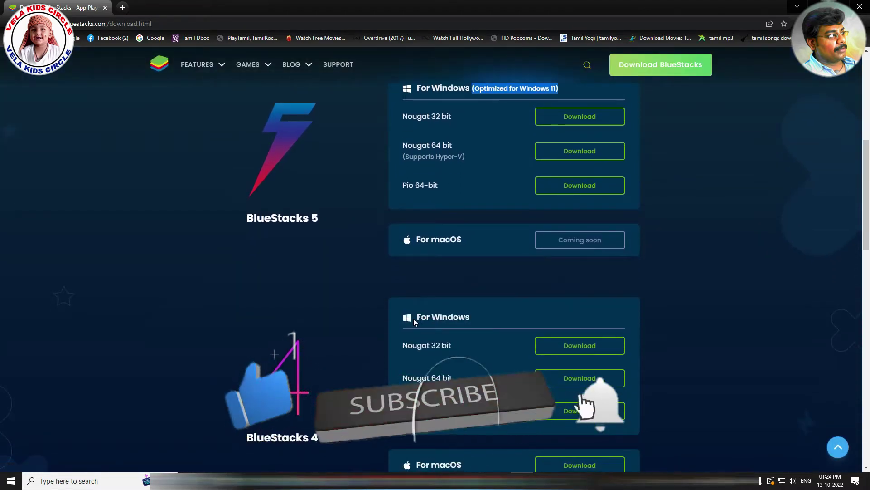
pyautogui.moveTo(414, 318); pyautogui.dragTo(487, 321)
pyautogui.click(464, 347)
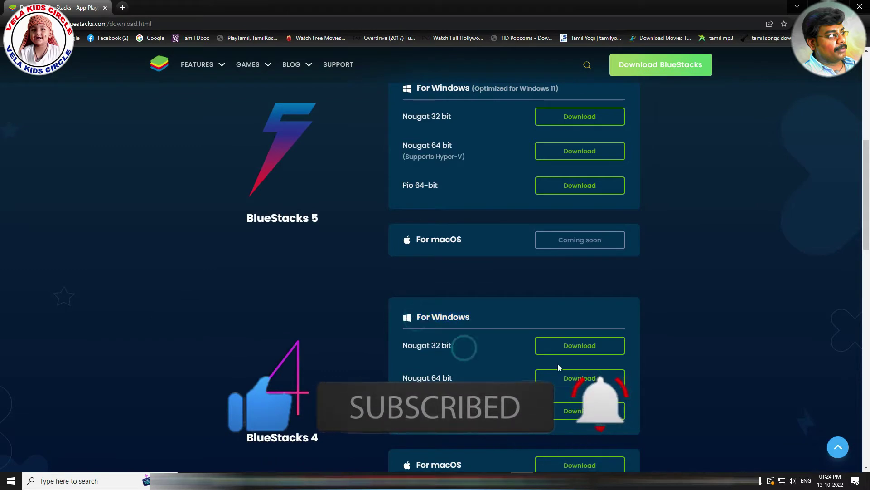
pyautogui.scroll(-1, 444, 369)
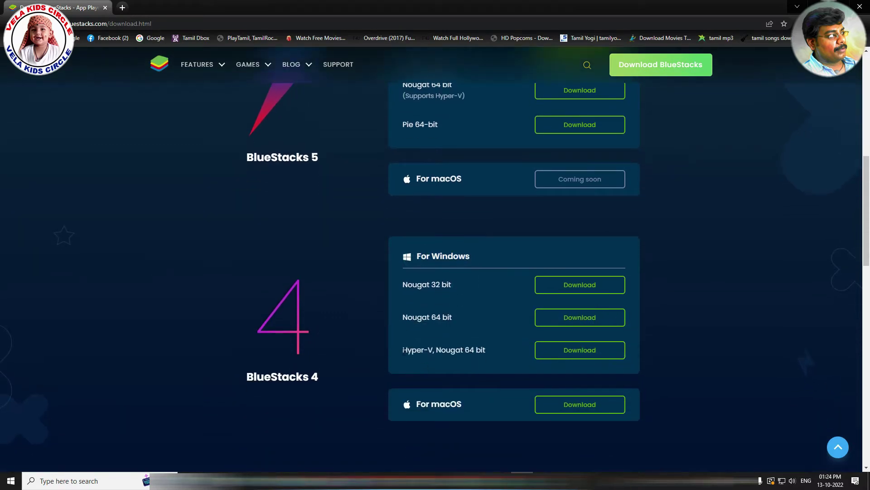
pyautogui.moveTo(403, 349); pyautogui.dragTo(499, 349)
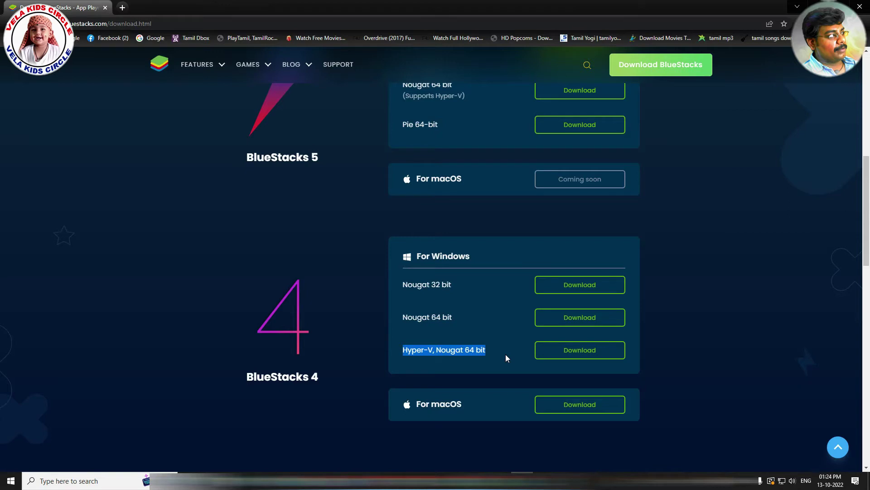
pyautogui.click(483, 325)
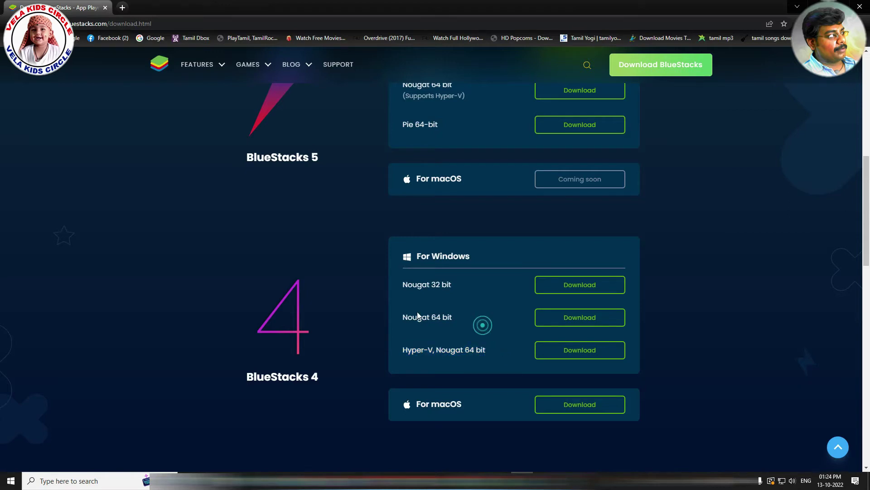
# Step: Download the BlueStacks 4 Nougat 64 bit installer for Windows to the youtube (F:) drive and show it in its folder
pyautogui.click(570, 318)
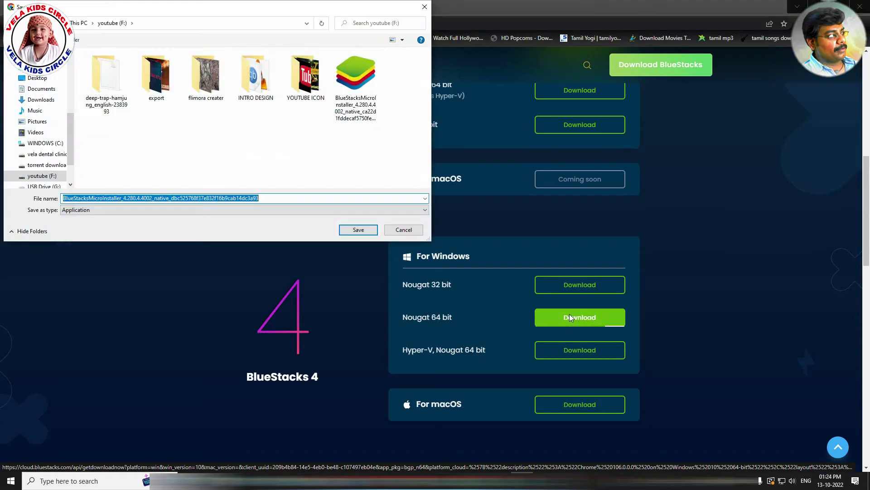
pyautogui.click(359, 230)
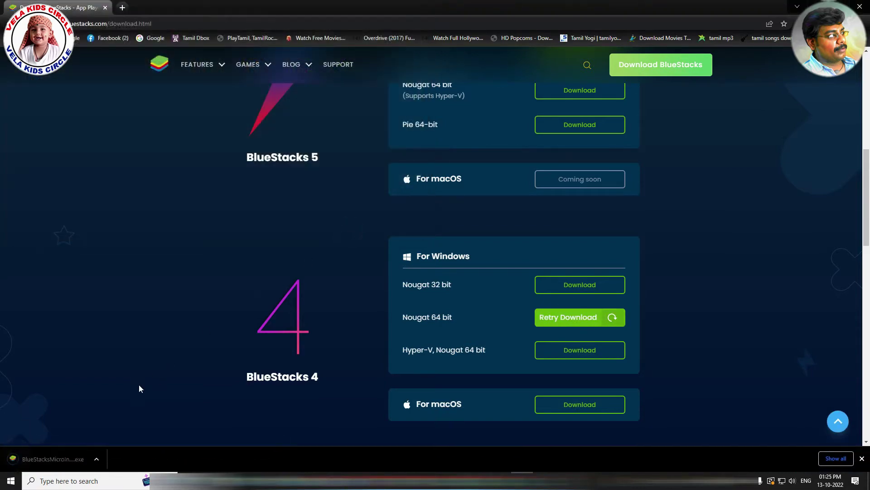
pyautogui.click(96, 458)
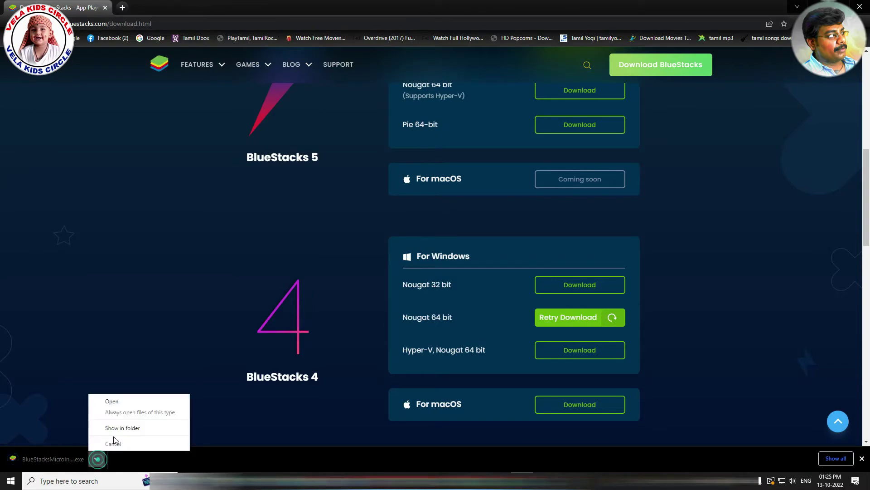
pyautogui.click(119, 428)
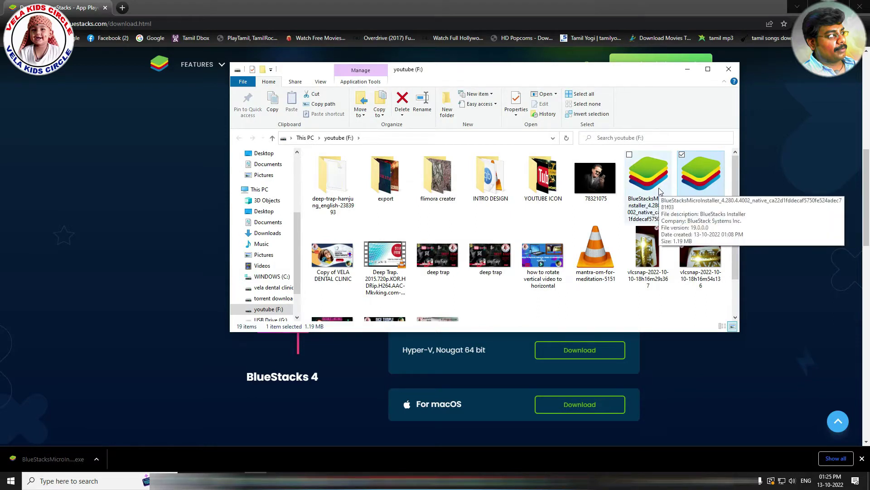
# Step: Run the newly downloaded BlueStacks 4 installer as administrator and start the installation with the default data path
pyautogui.rightClick(692, 181)
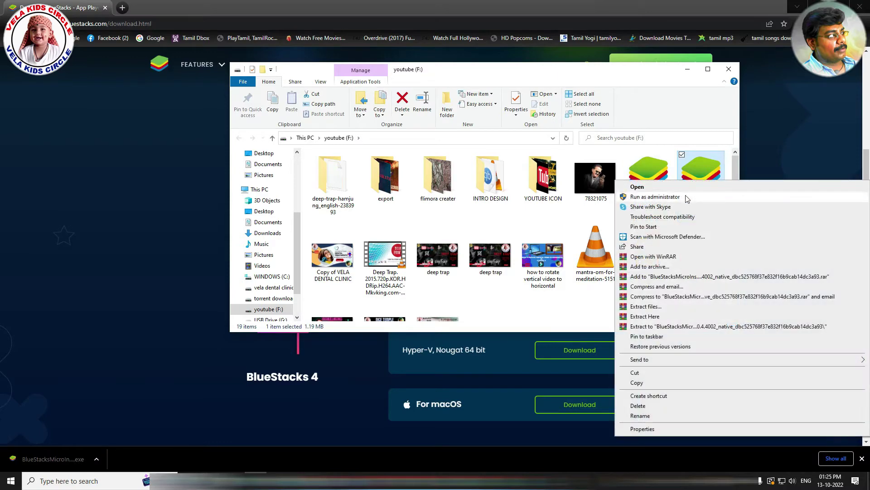
pyautogui.click(687, 198)
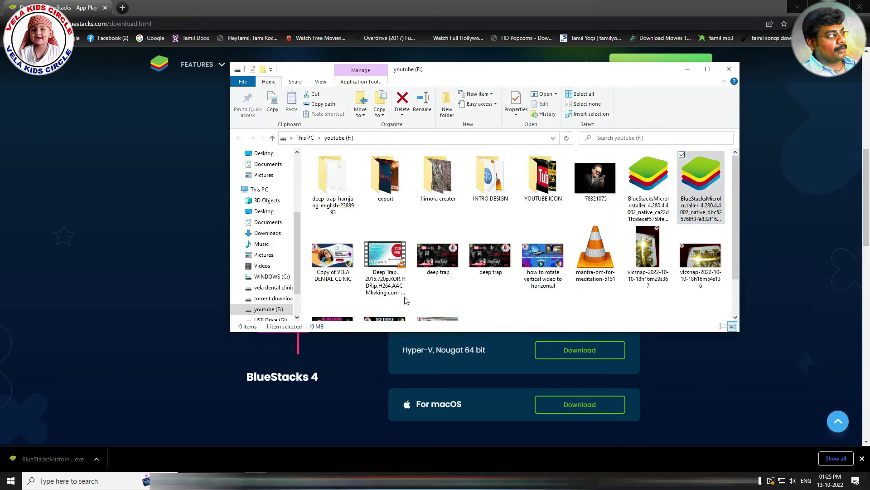
pyautogui.click(688, 70)
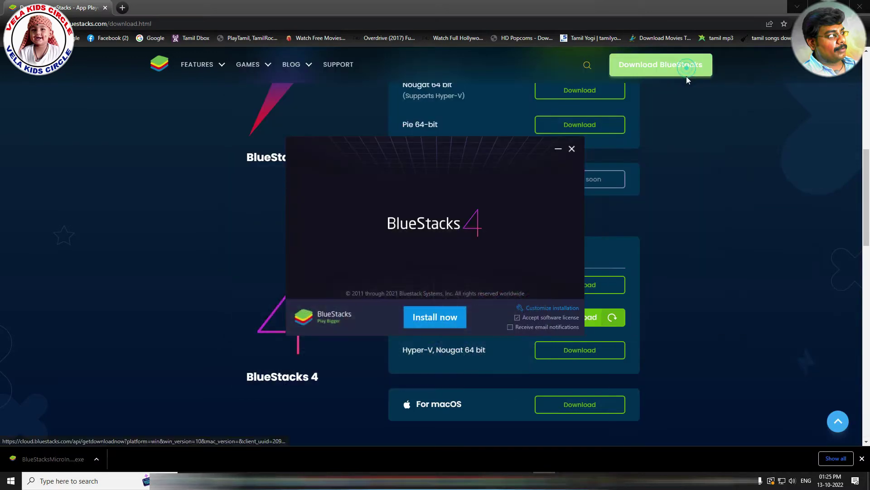
pyautogui.click(818, 6)
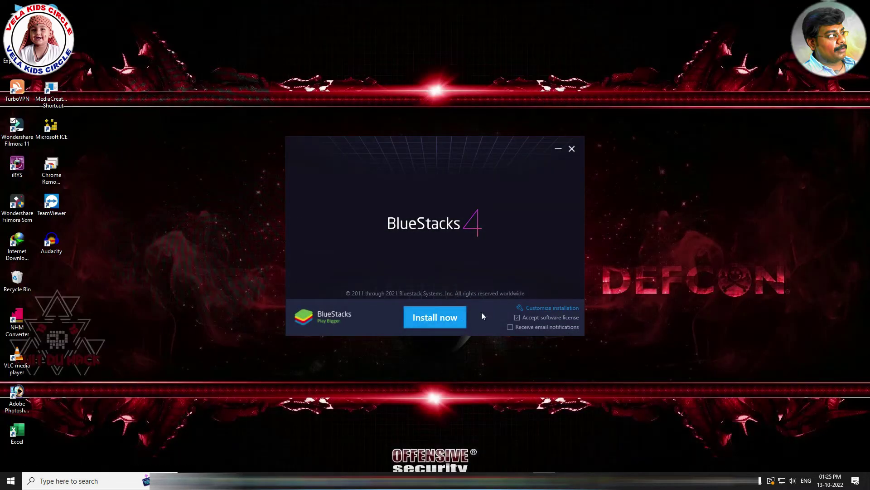
pyautogui.click(552, 308)
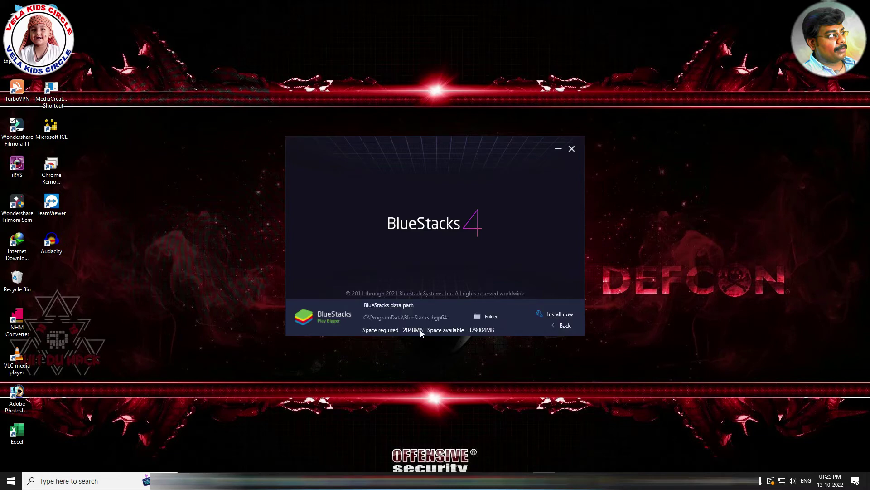
pyautogui.click(563, 316)
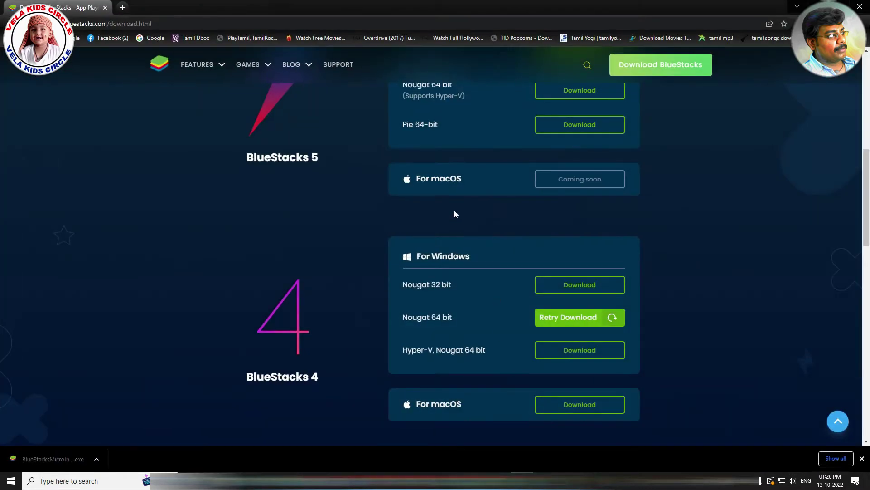
# Step: Download the BlueStacks 5 installer from the download page to the youtube (F:) drive and show it in its folder
pyautogui.scroll(10, 453, 210)
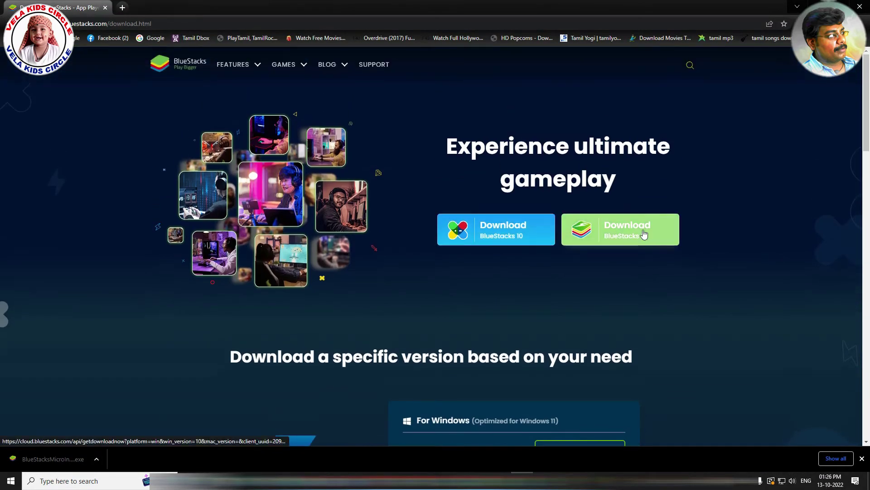
pyautogui.click(643, 229)
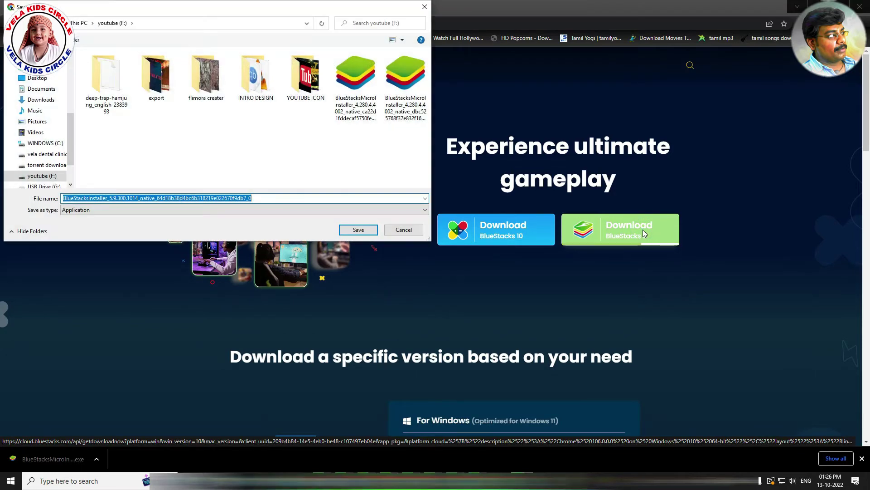
pyautogui.click(358, 229)
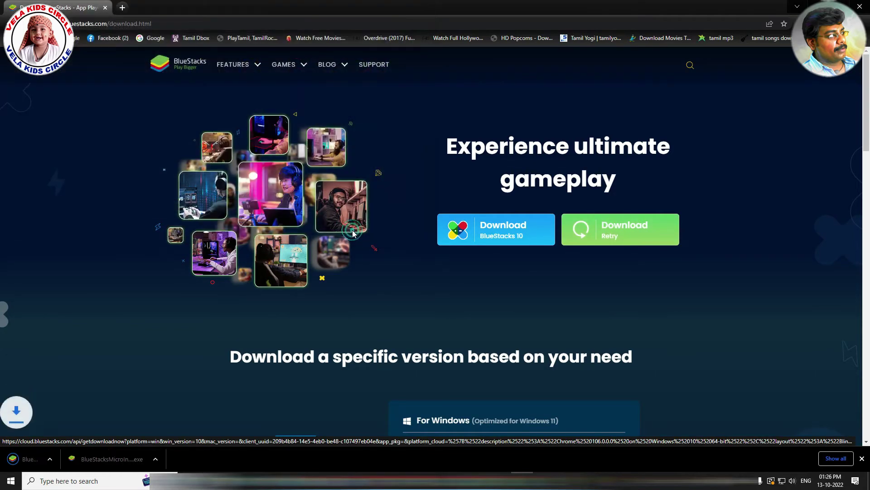
pyautogui.click(97, 458)
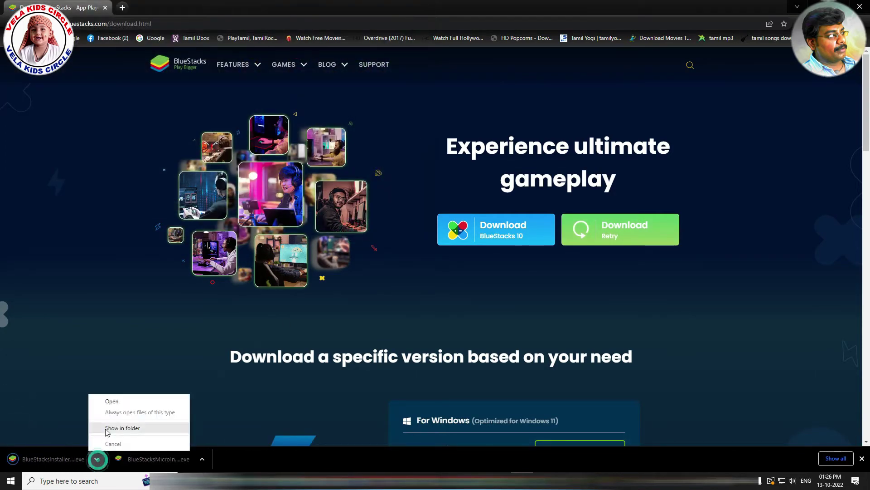
pyautogui.click(105, 427)
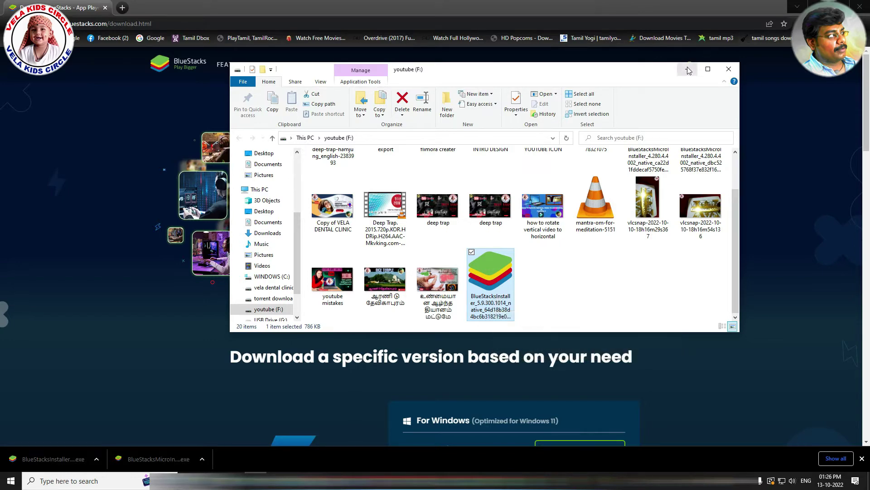
pyautogui.click(550, 340)
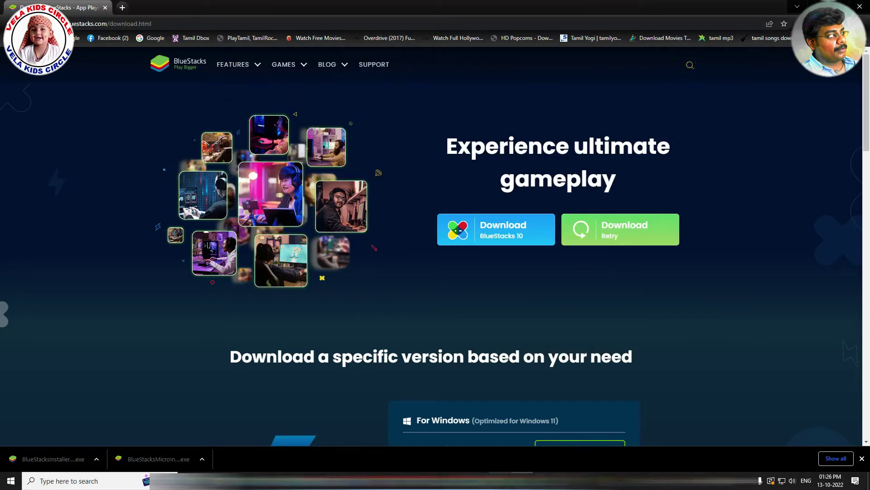
# Step: Bring the BlueStacks 4 installer window to the front to check its download progress
pyautogui.moveTo(544, 481)
pyautogui.click(544, 442)
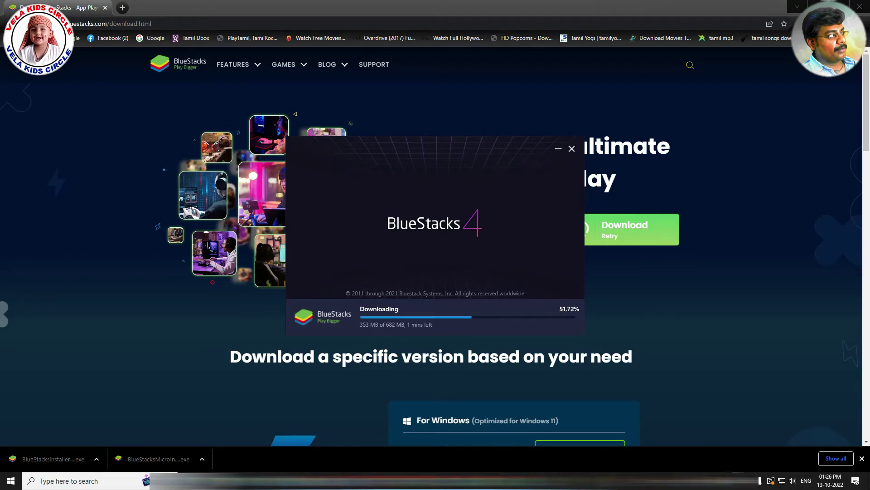
pyautogui.click(739, 480)
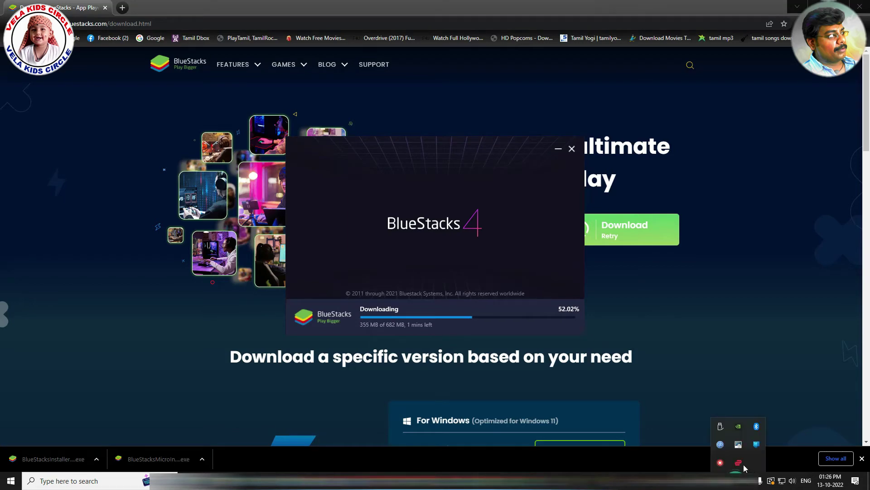
pyautogui.rightClick(718, 465)
pyautogui.click(731, 440)
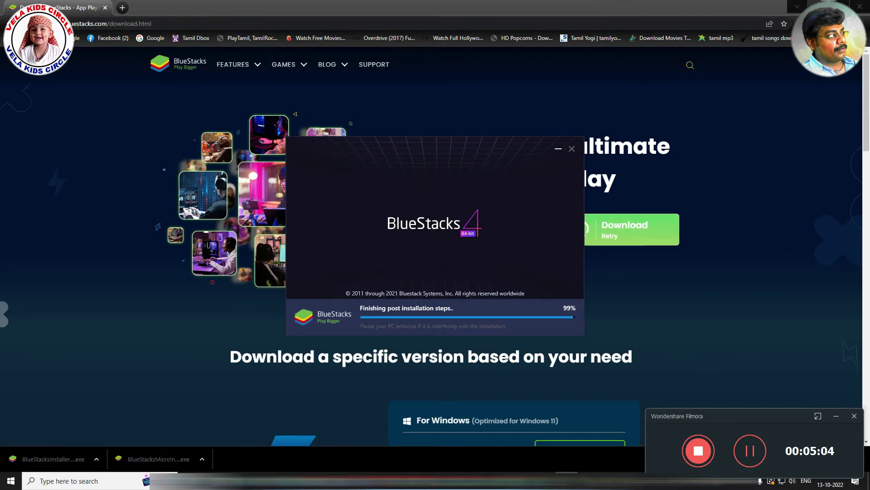
# Step: Clear the browser from the desktop and choose to sign in to Google Play from the BlueStacks prompt
pyautogui.click(816, 6)
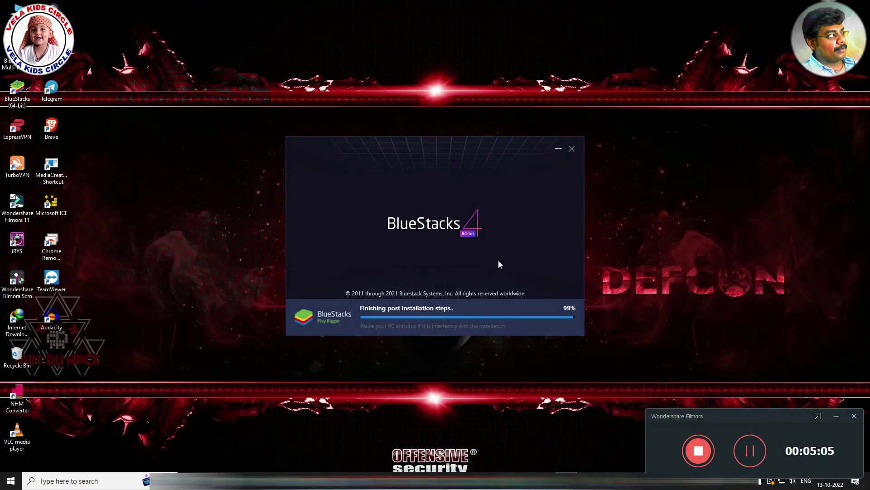
pyautogui.rightClick(625, 272)
pyautogui.click(636, 297)
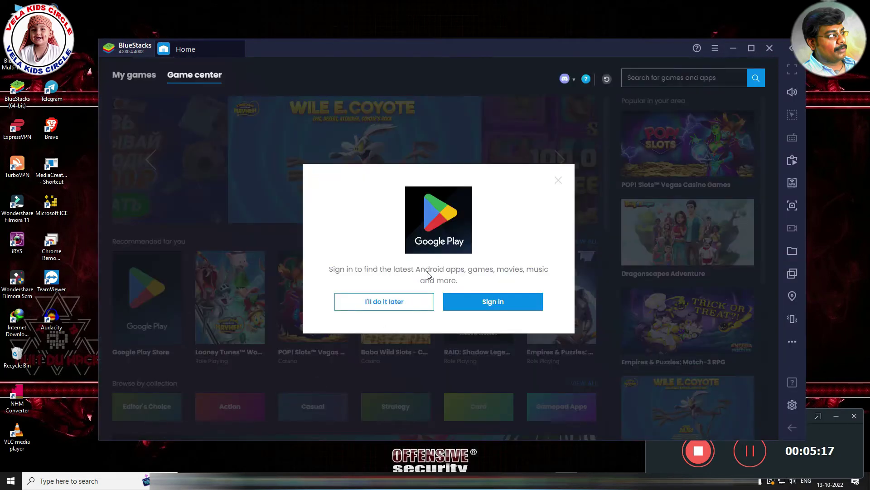
pyautogui.click(494, 301)
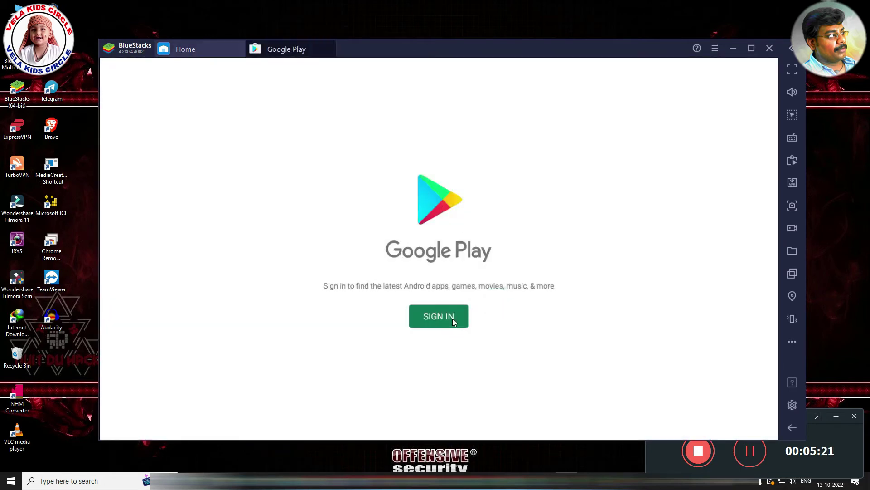
# Step: Sign in to Google Play with the Google account's e-mail and password and proceed through the 2-Step Verification page
pyautogui.click(452, 318)
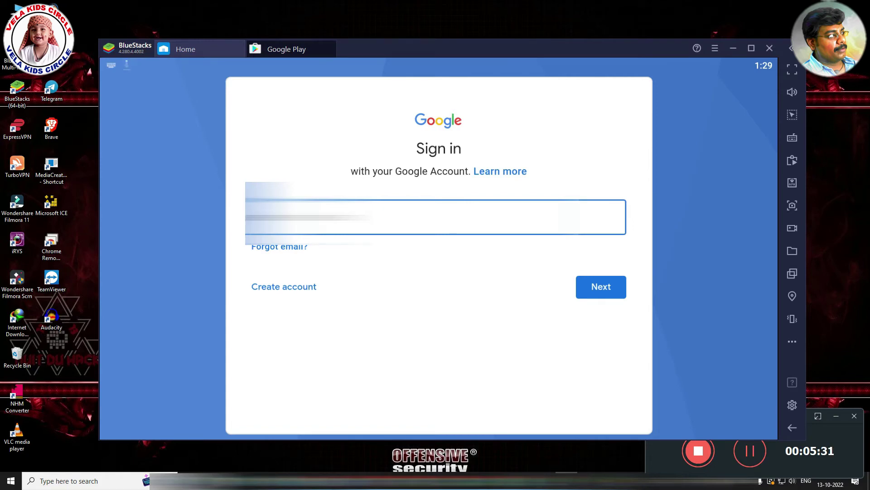
pyautogui.write('m')
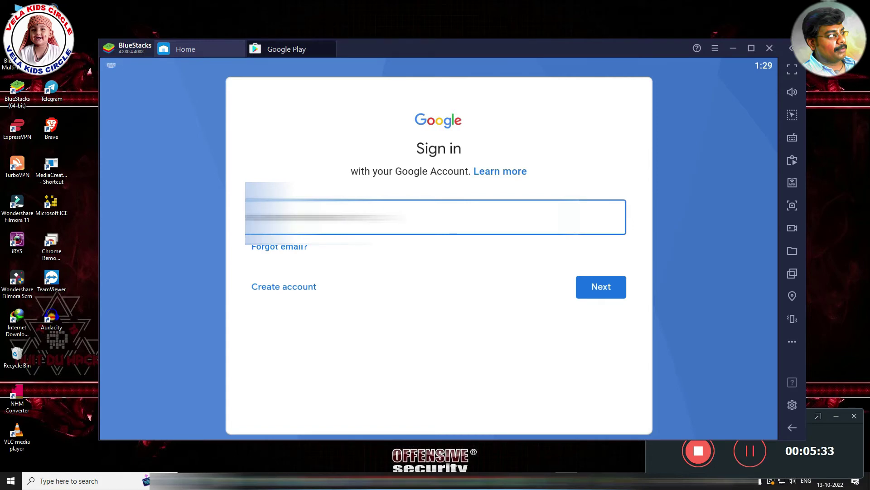
pyautogui.write('.com')
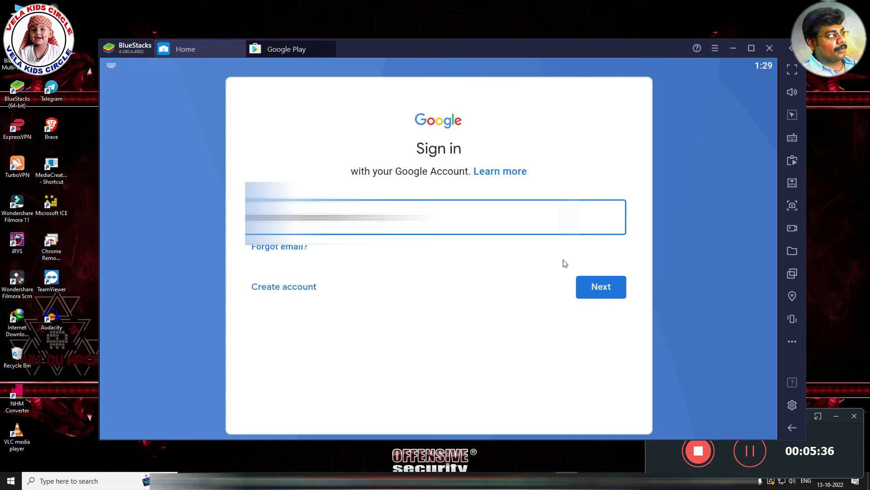
pyautogui.click(592, 285)
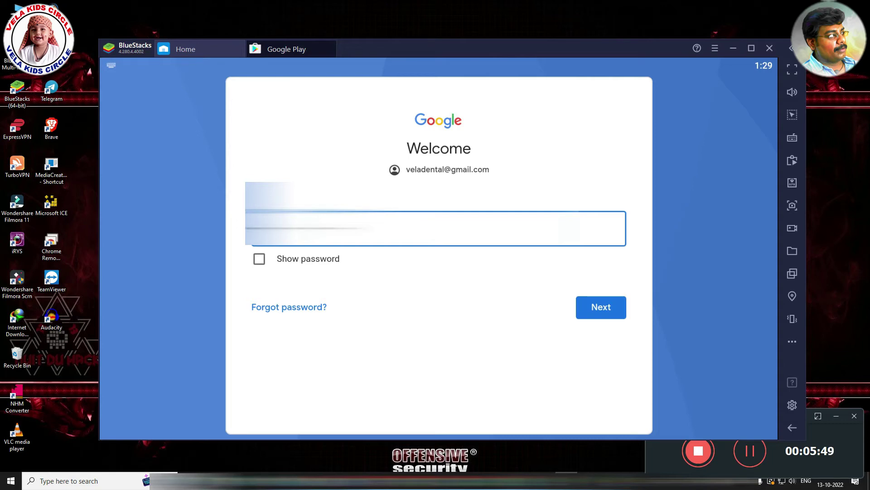
pyautogui.click(592, 306)
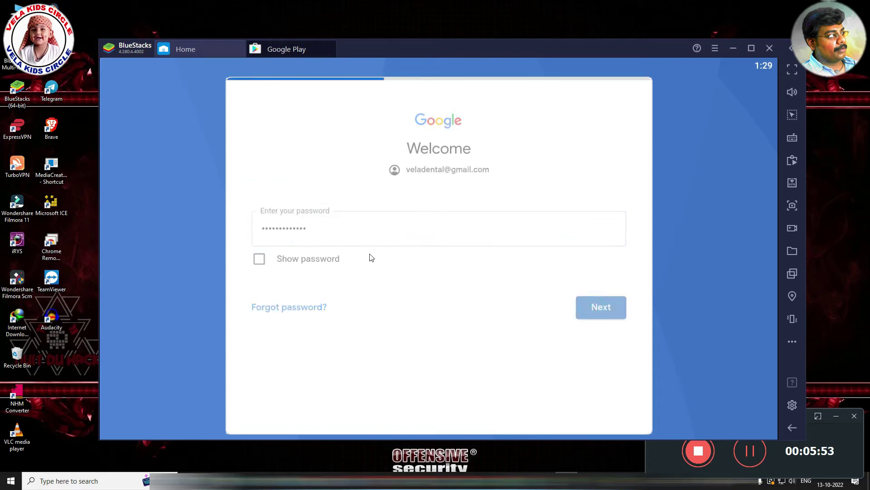
pyautogui.click(365, 319)
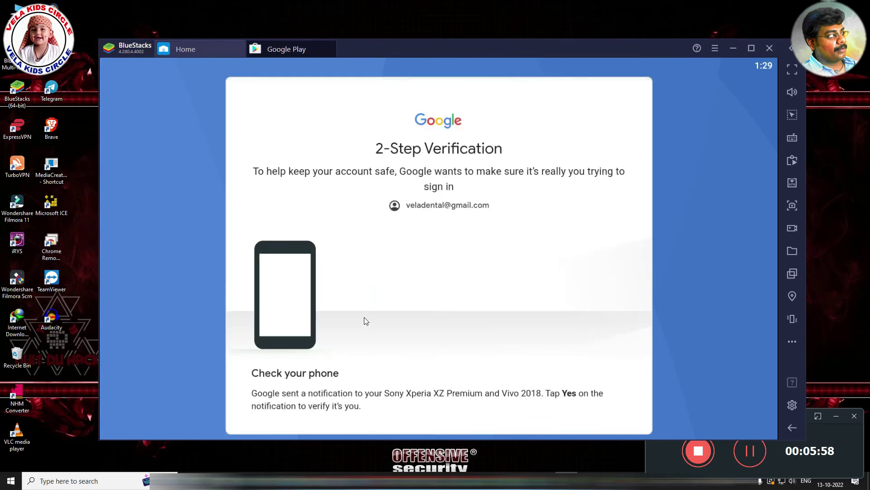
pyautogui.scroll(-3, 393, 310)
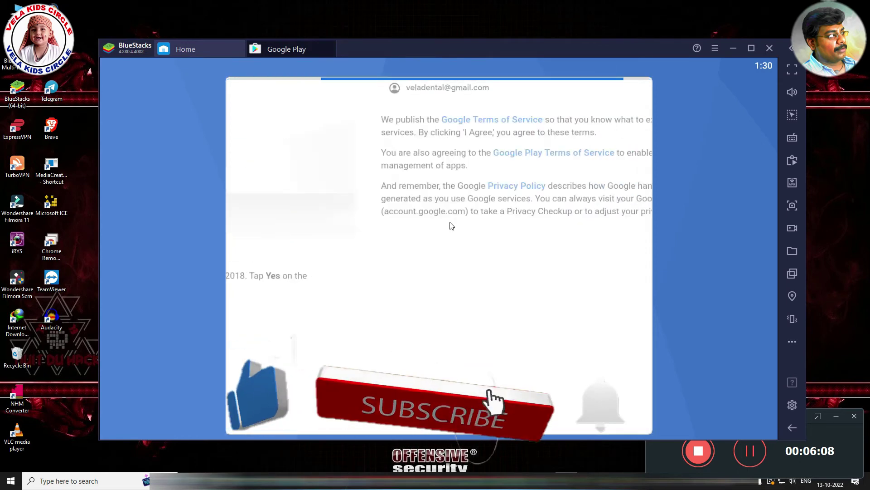
# Step: Agree to the Google terms, switch off Back up to Google Drive, and accept the Google services settings
pyautogui.click(591, 331)
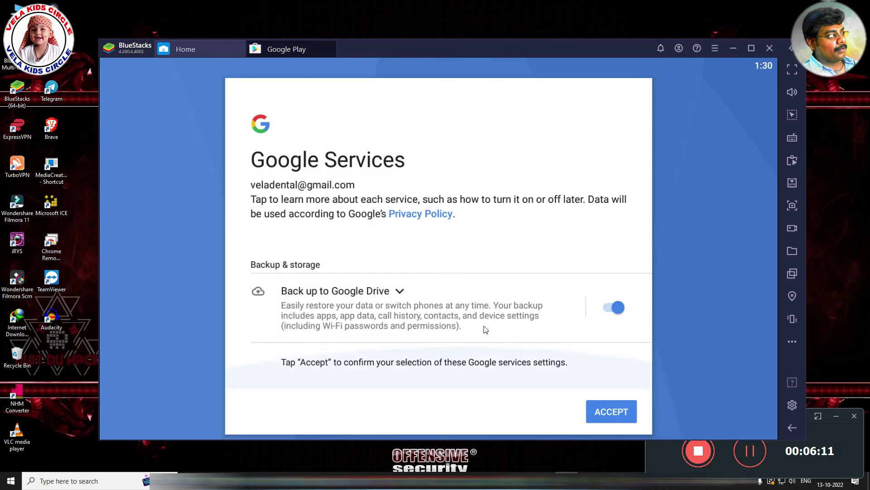
pyautogui.click(605, 311)
pyautogui.click(602, 411)
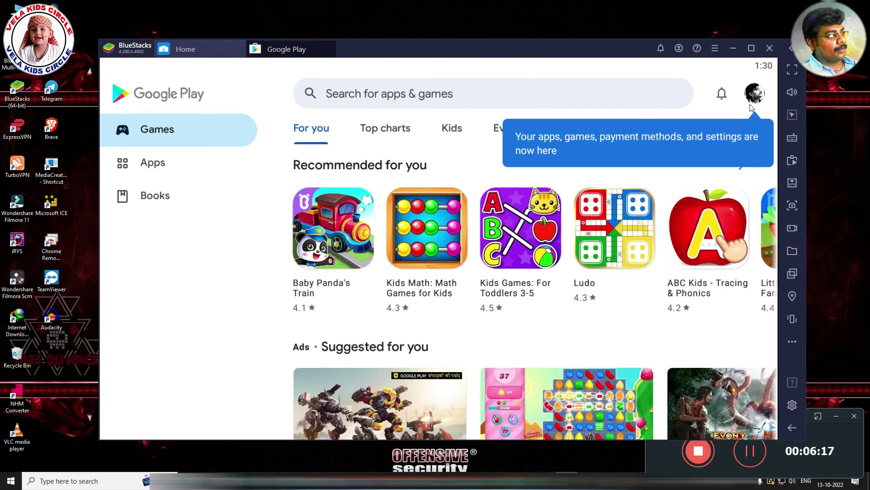
# Step: Search Google Play for tweencraft and install TweenCraft- animation & comics
pyautogui.click(622, 88)
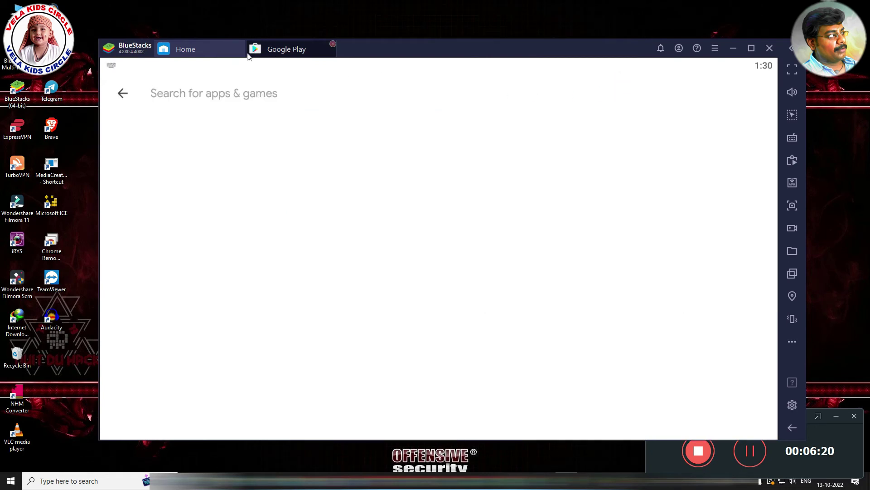
pyautogui.click(204, 96)
pyautogui.write('tw')
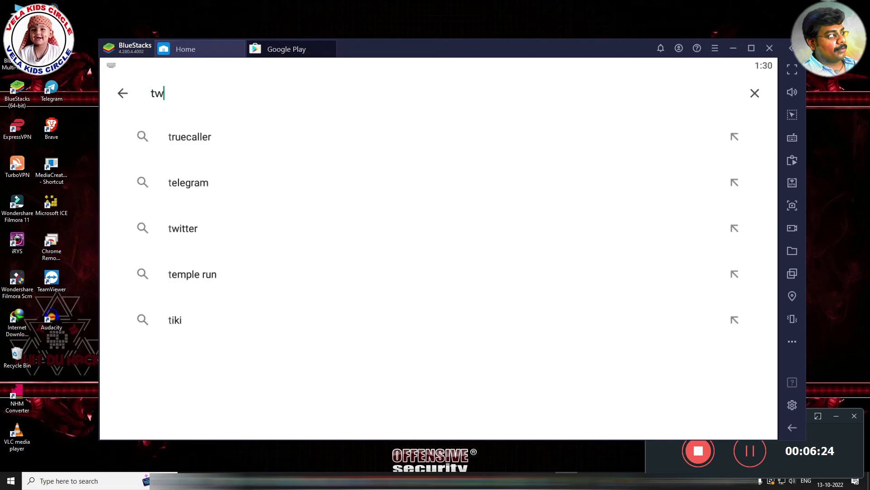
pyautogui.write('eencraft')
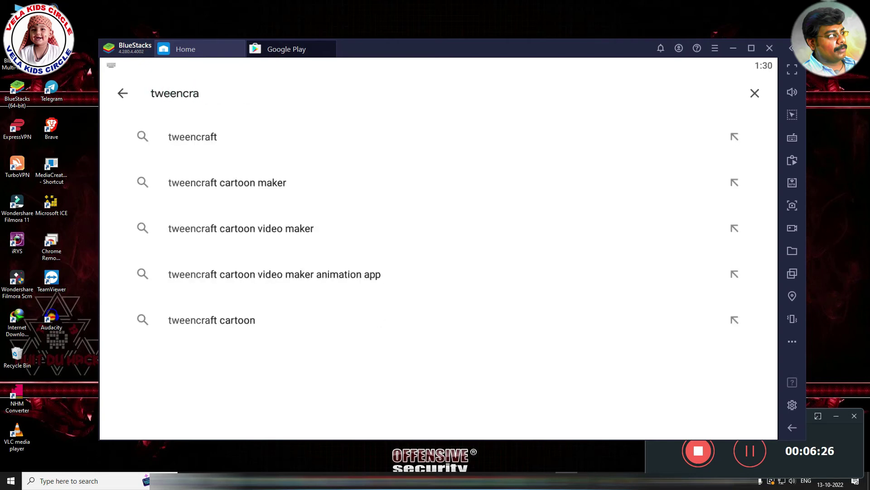
pyautogui.click(188, 137)
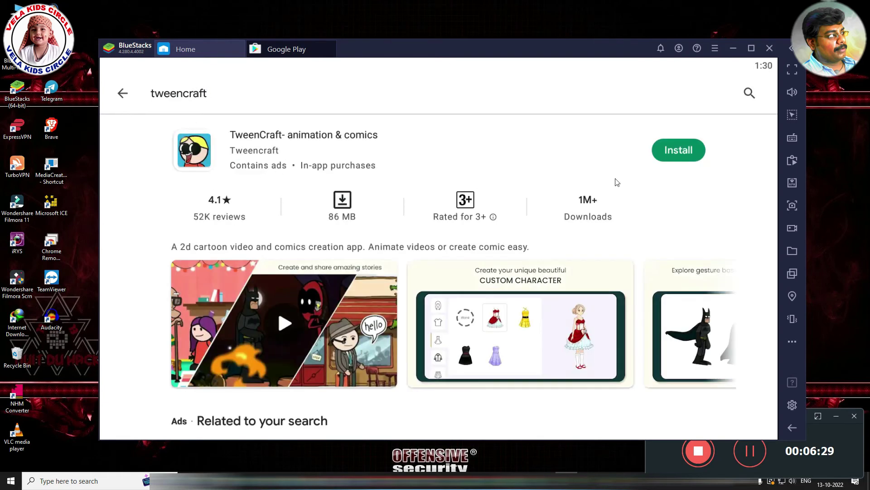
pyautogui.click(673, 151)
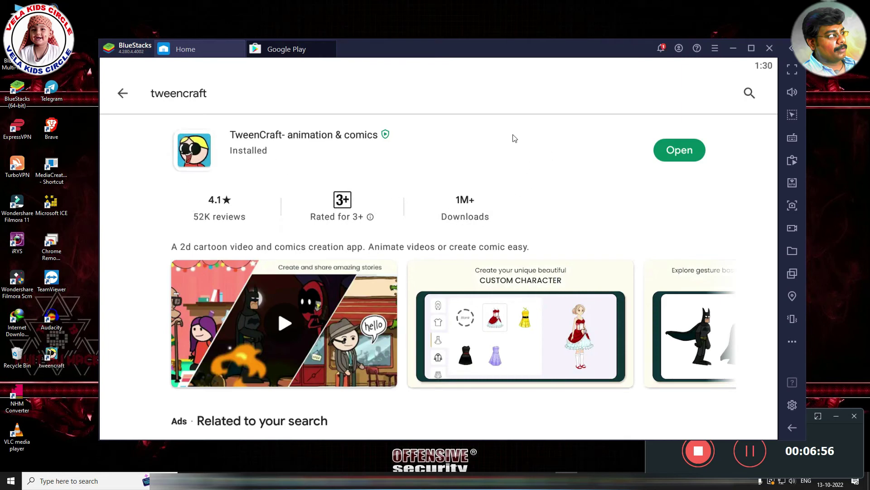
# Step: Open the installed TweenCraft app and confirm English as the application language
pyautogui.click(681, 154)
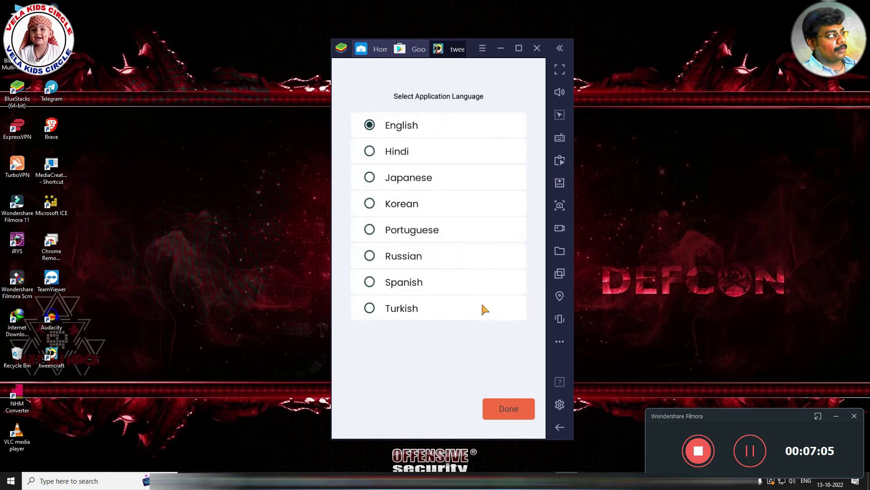
pyautogui.click(511, 412)
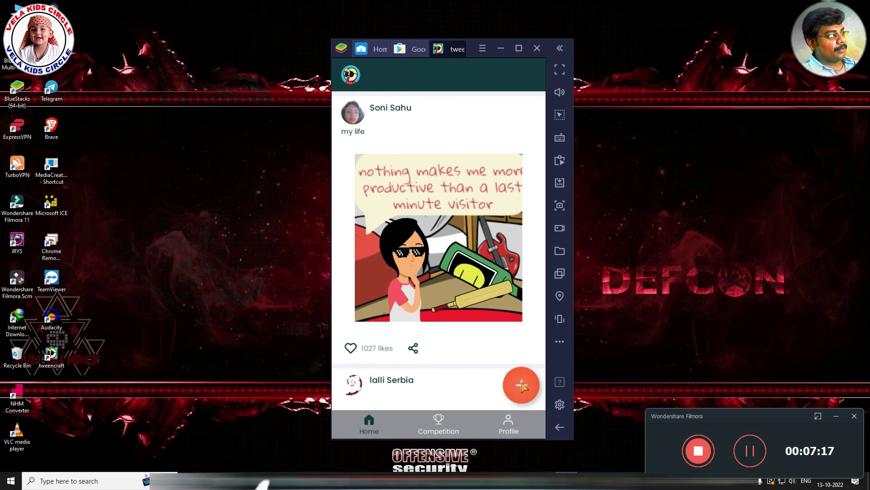
# Step: In the BlueStacks game settings, choose the white arrow cursor for all games and save the change
pyautogui.click(560, 404)
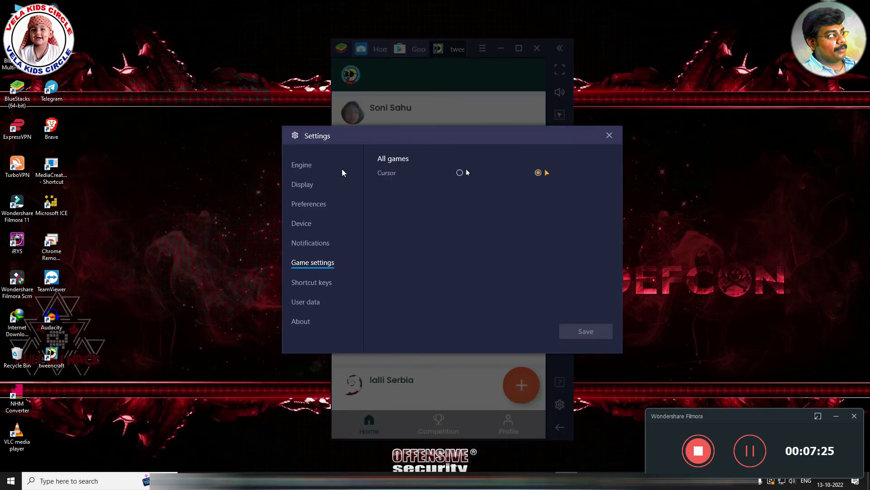
pyautogui.click(461, 174)
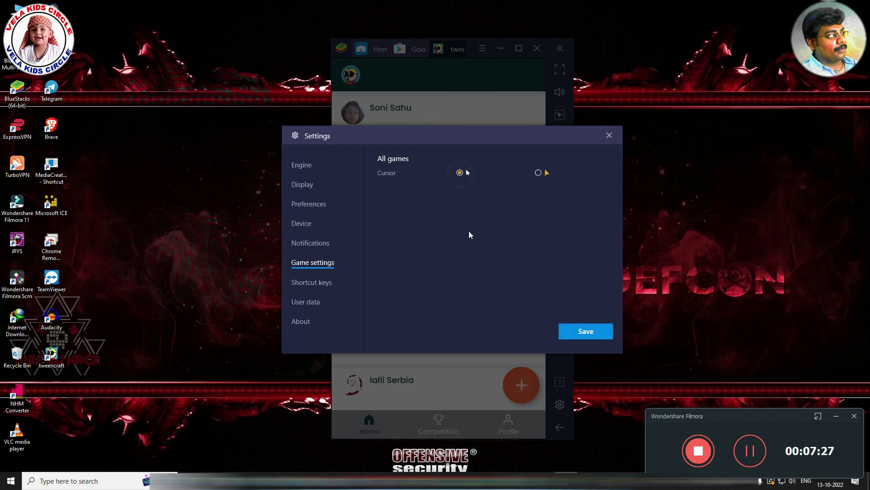
pyautogui.click(302, 166)
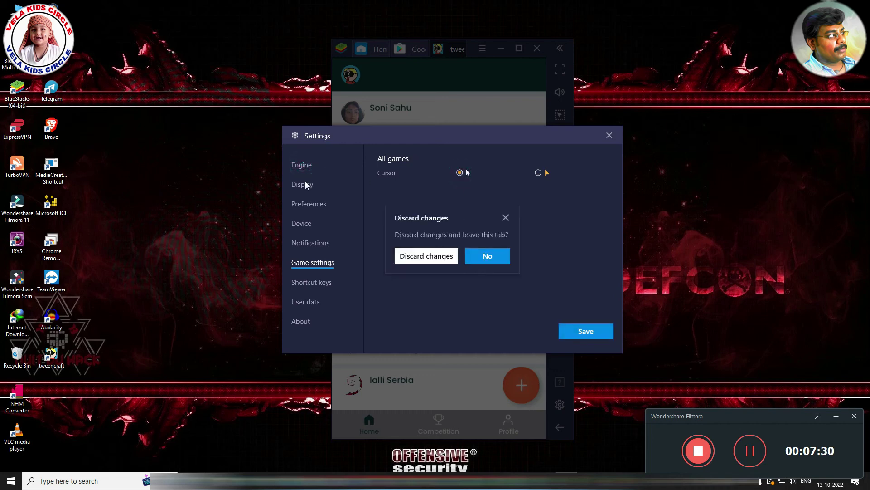
pyautogui.click(505, 217)
pyautogui.click(588, 330)
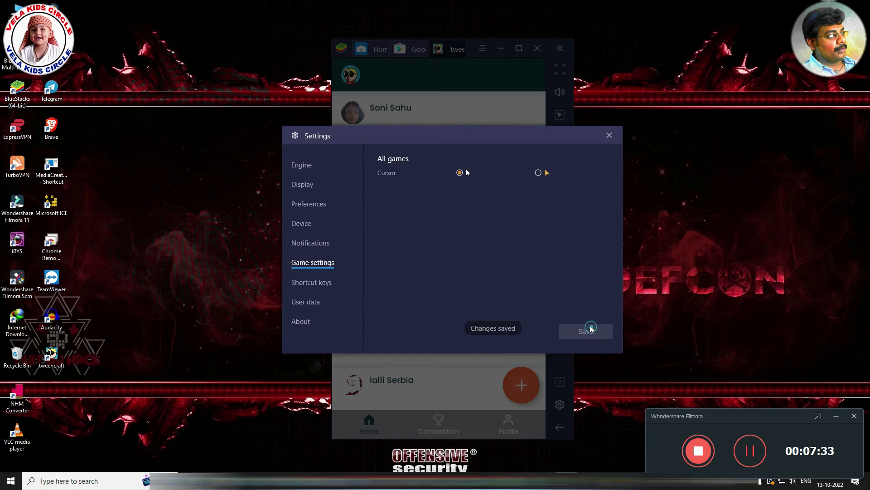
# Step: In the engine settings, choose High (4 Cores) for the CPU performance
pyautogui.click(307, 166)
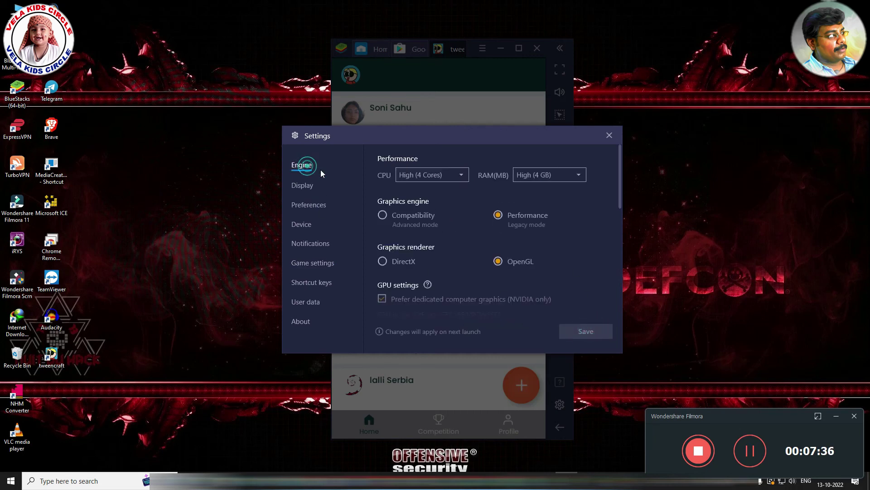
pyautogui.click(461, 175)
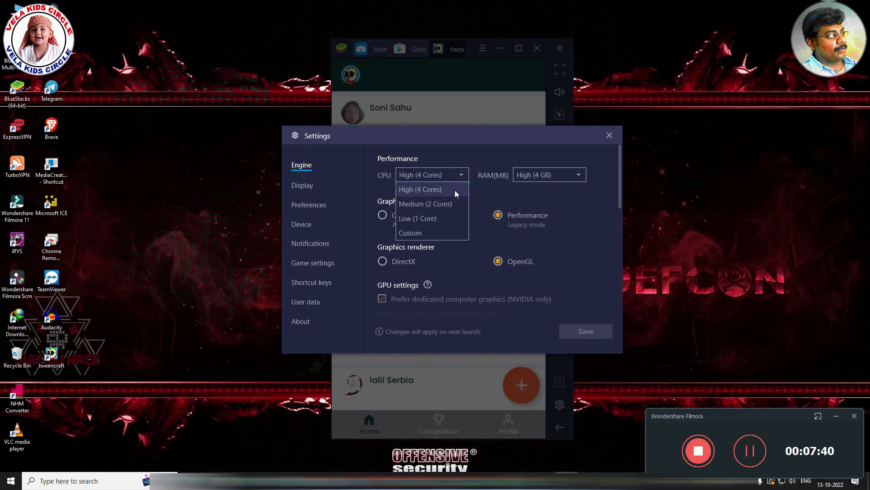
pyautogui.click(455, 189)
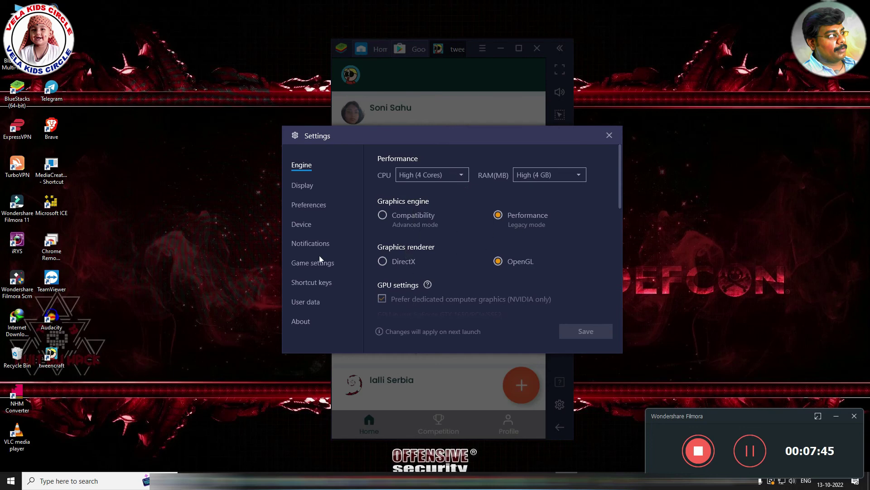
# Step: Set the display resolution to 1920 x 1080 and the DPI to 320, then save and restart BlueStacks to apply them
pyautogui.click(309, 187)
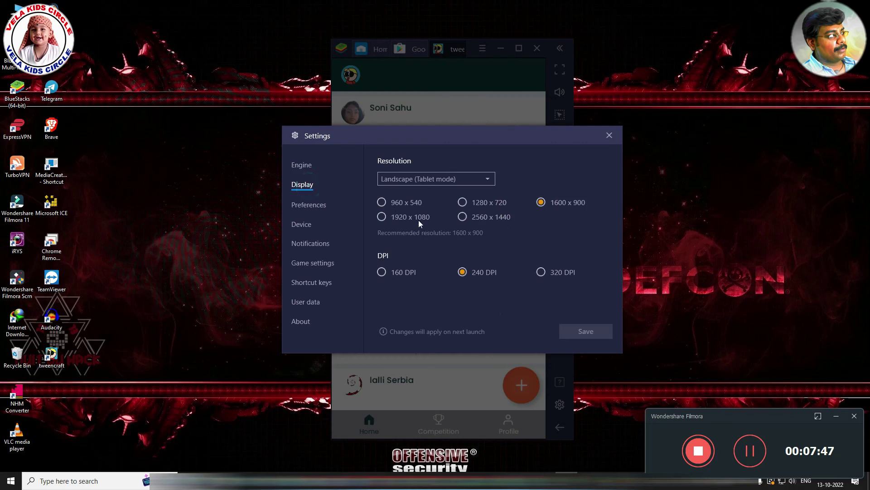
pyautogui.click(383, 218)
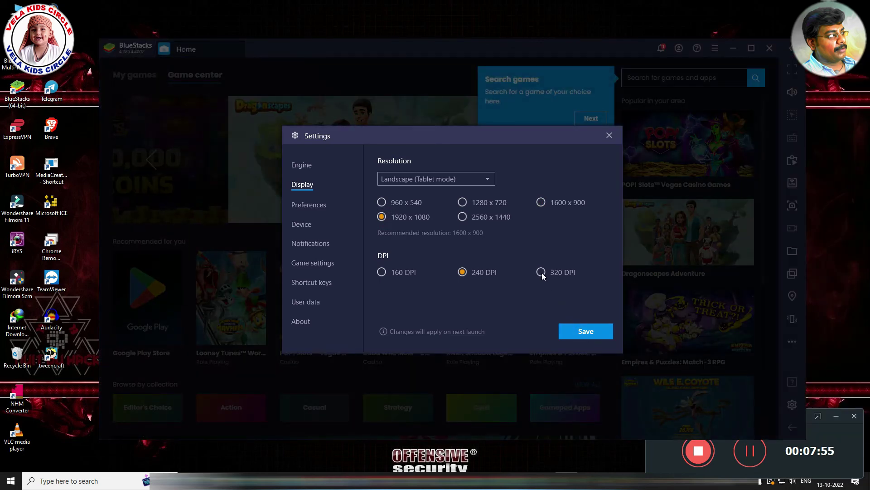
pyautogui.click(582, 334)
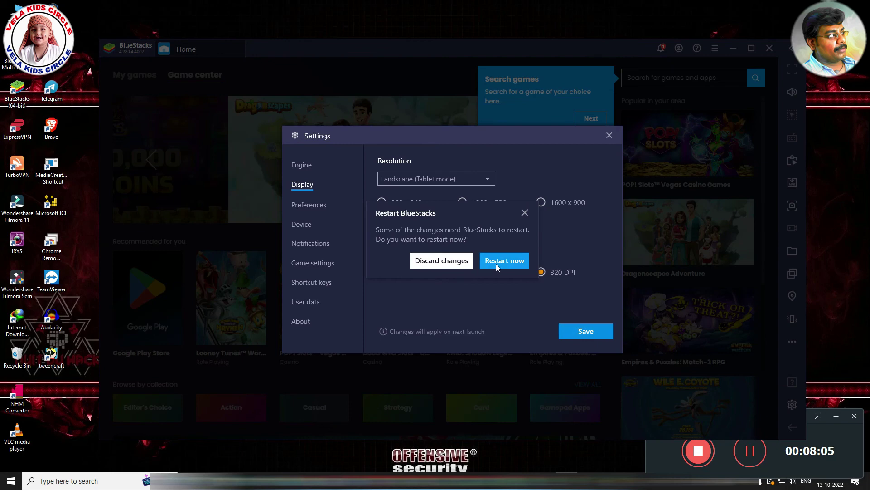
pyautogui.click(525, 213)
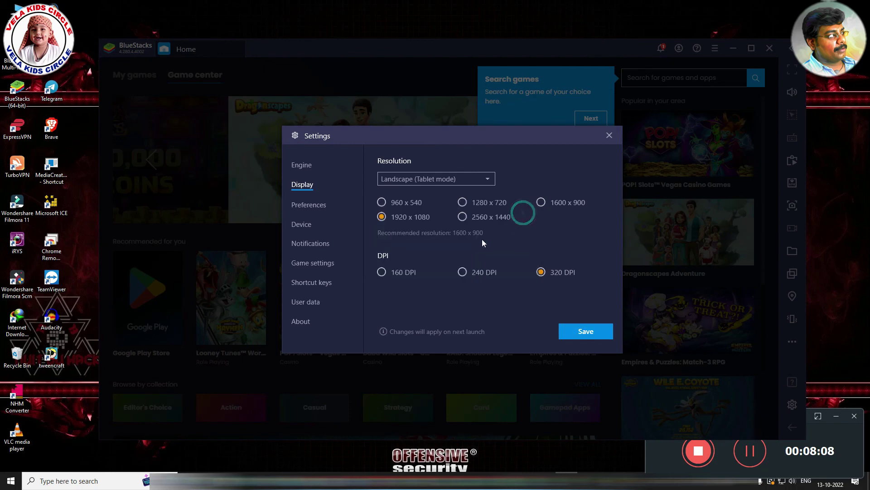
pyautogui.click(309, 205)
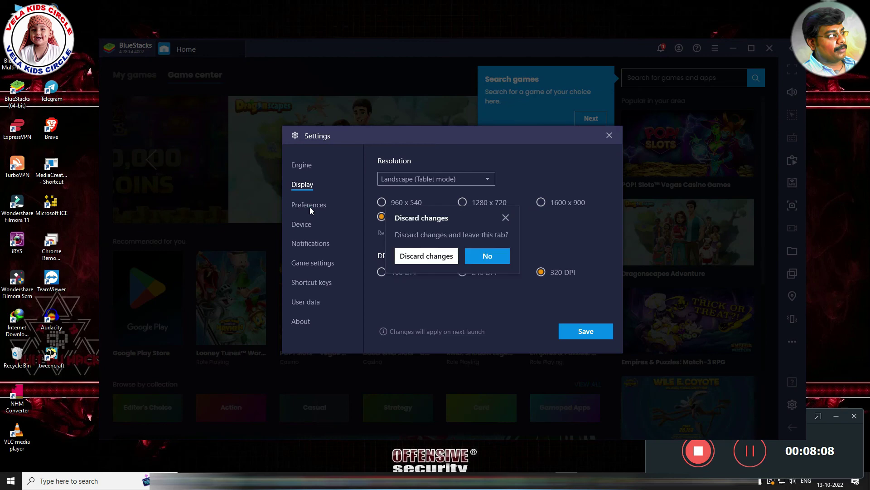
pyautogui.click(505, 217)
pyautogui.click(572, 330)
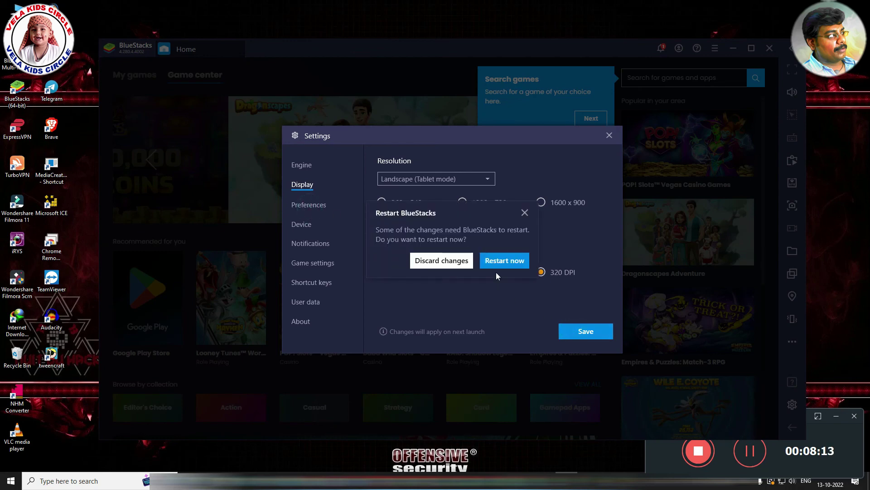
pyautogui.click(505, 263)
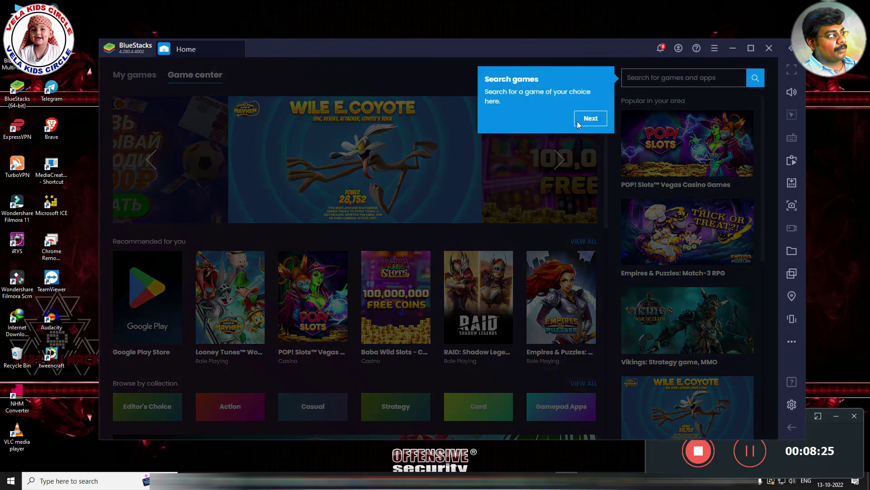
# Step: Go through the home screen's introductory tips on searching, discovering and finding installed games, and finish the tour
pyautogui.click(589, 120)
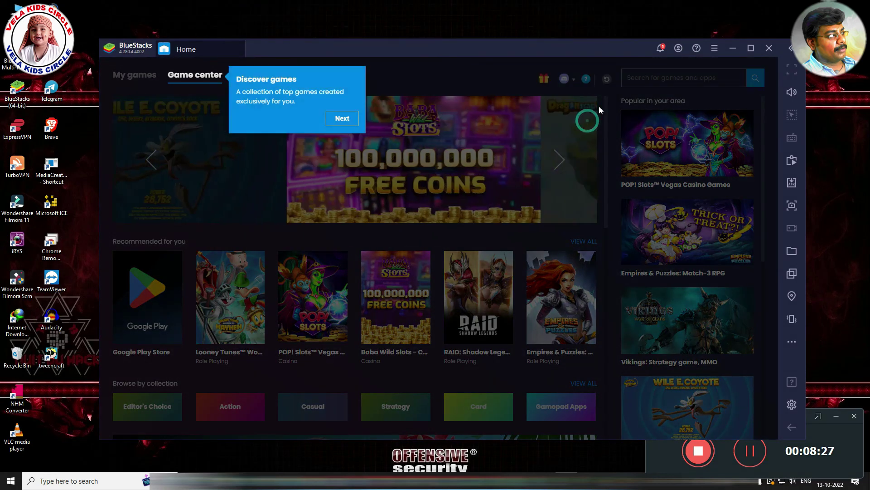
pyautogui.click(343, 119)
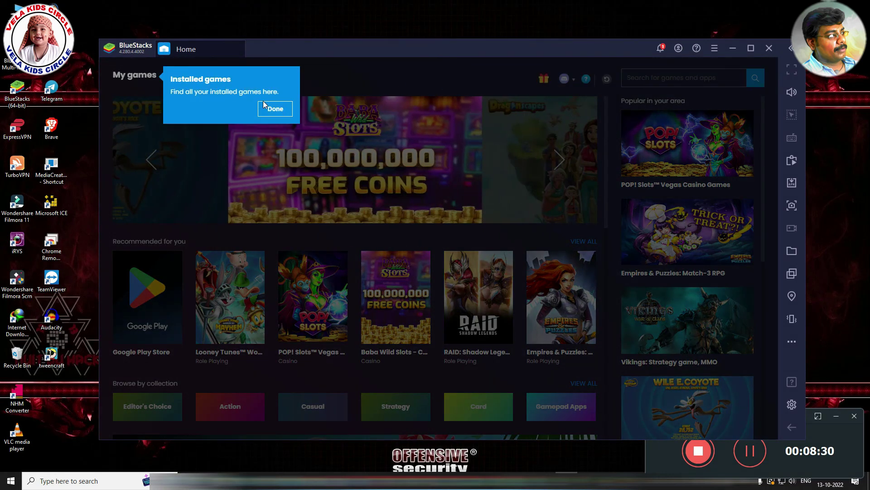
pyautogui.click(272, 107)
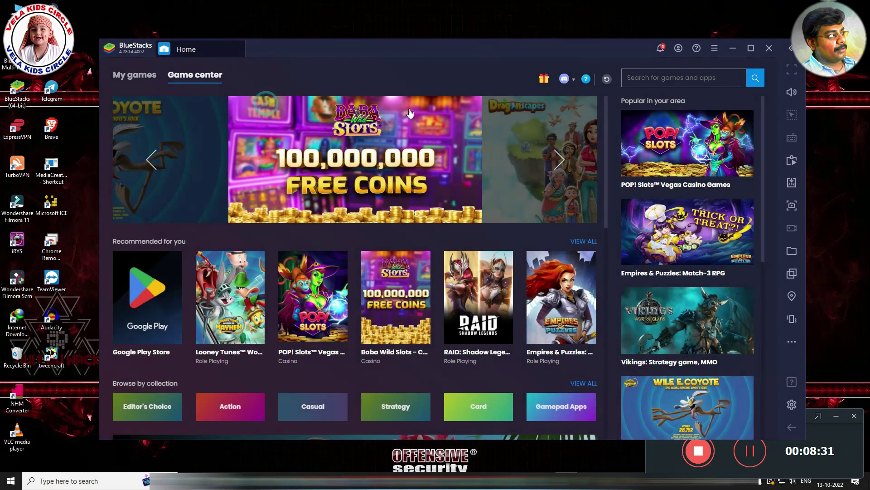
# Step: Launch TweenCraft from its entry in the BlueStacks notifications
pyautogui.click(661, 48)
pyautogui.click(578, 92)
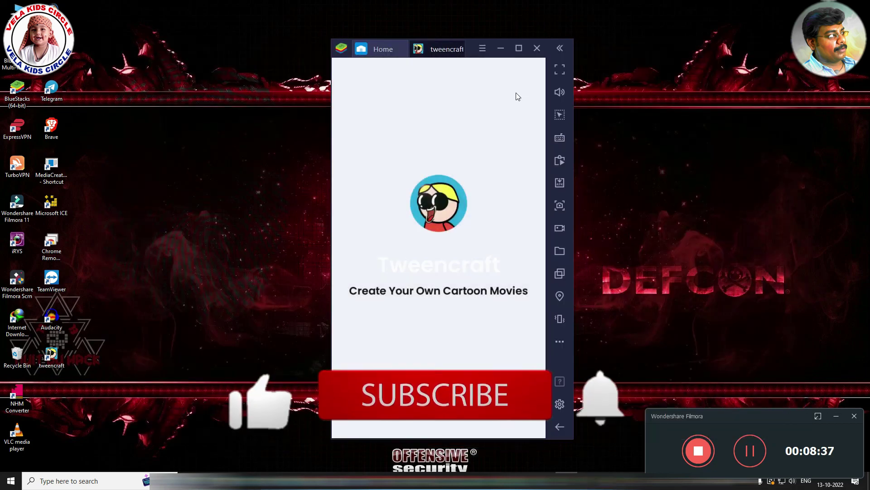
# Step: Review the resolution and DPI in the BlueStacks display settings, keeping 320 DPI selected, and close the settings
pyautogui.click(560, 403)
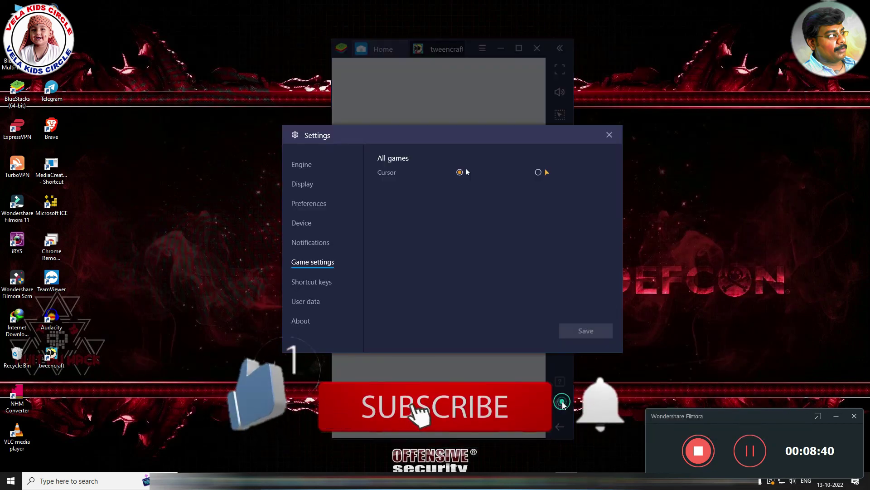
pyautogui.click(314, 186)
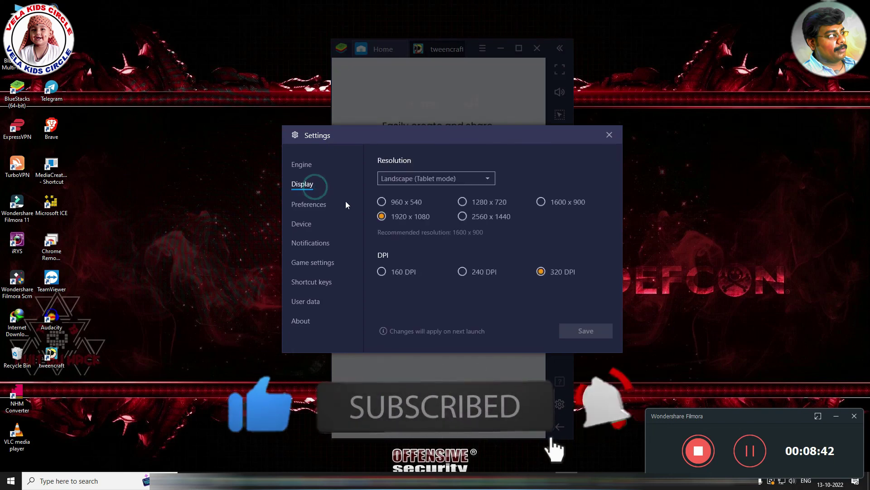
pyautogui.click(554, 271)
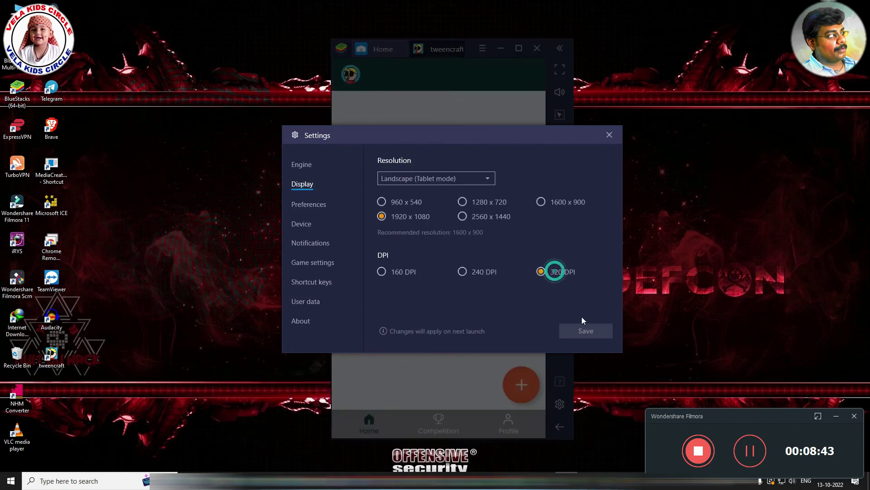
pyautogui.click(581, 319)
pyautogui.click(609, 135)
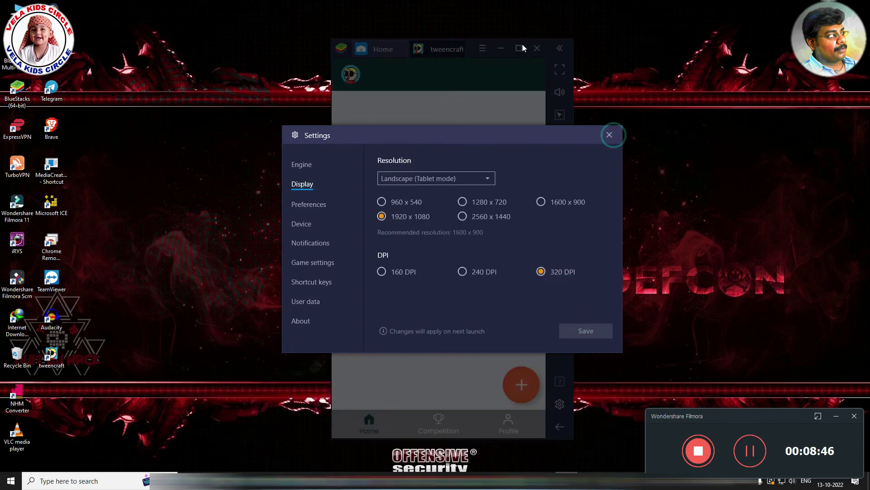
pyautogui.click(521, 45)
pyautogui.click(609, 135)
# Step: Maximize the emulator window and create a new video in TweenCraft, skipping the character selection and dismissing the add-frame tip
pyautogui.click(521, 52)
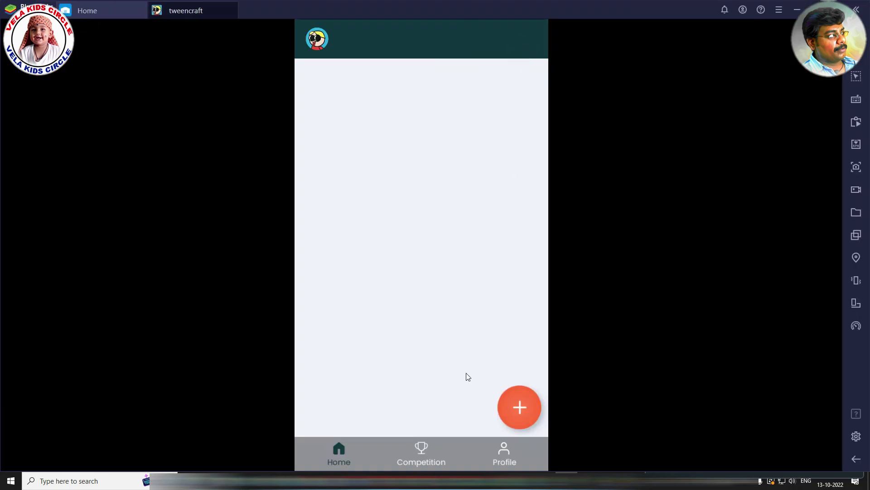
pyautogui.click(518, 405)
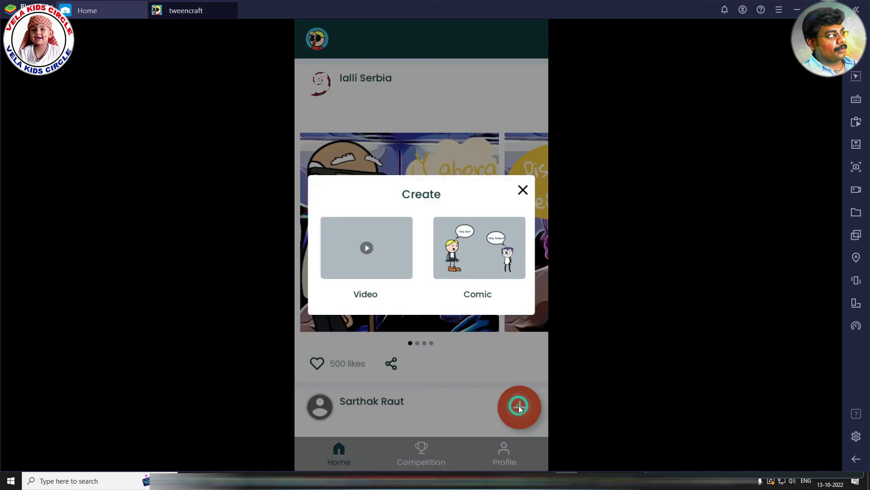
pyautogui.click(374, 247)
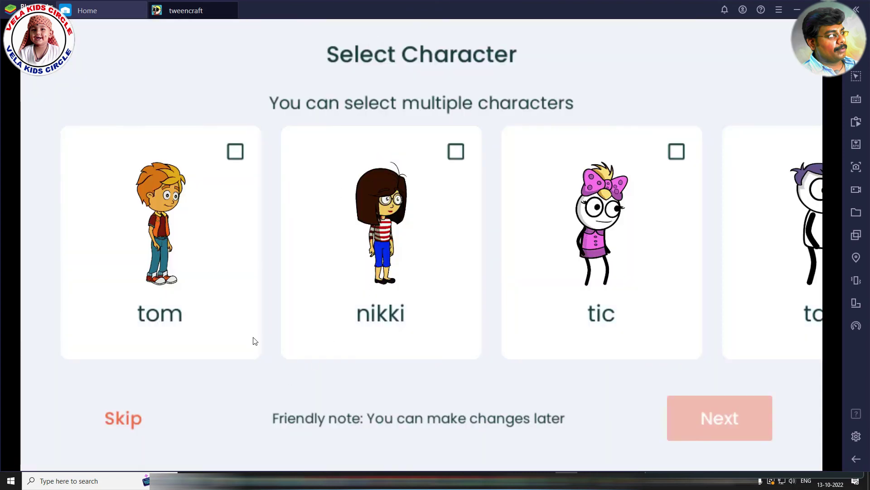
pyautogui.click(132, 417)
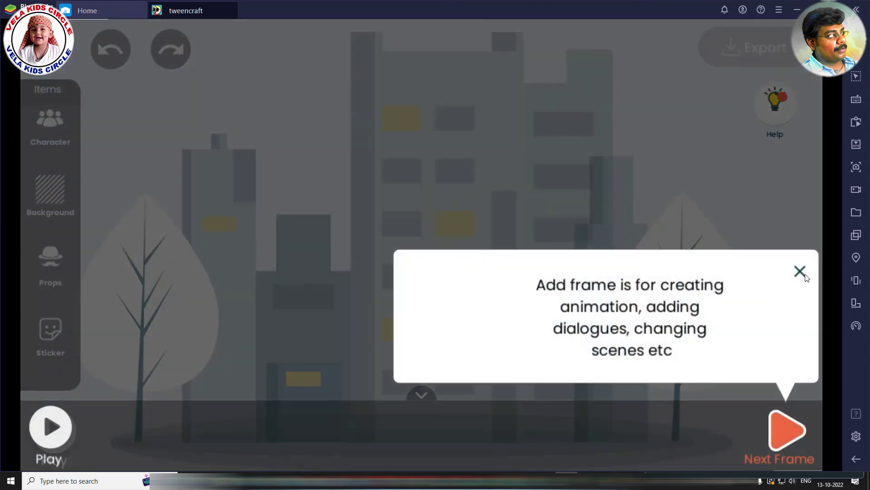
pyautogui.click(800, 272)
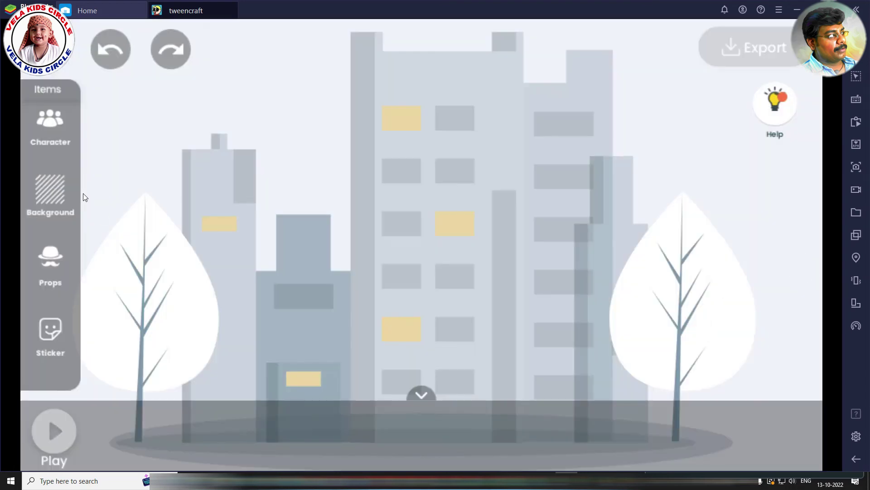
# Step: Download the free beach background and apply it to the scene
pyautogui.click(62, 197)
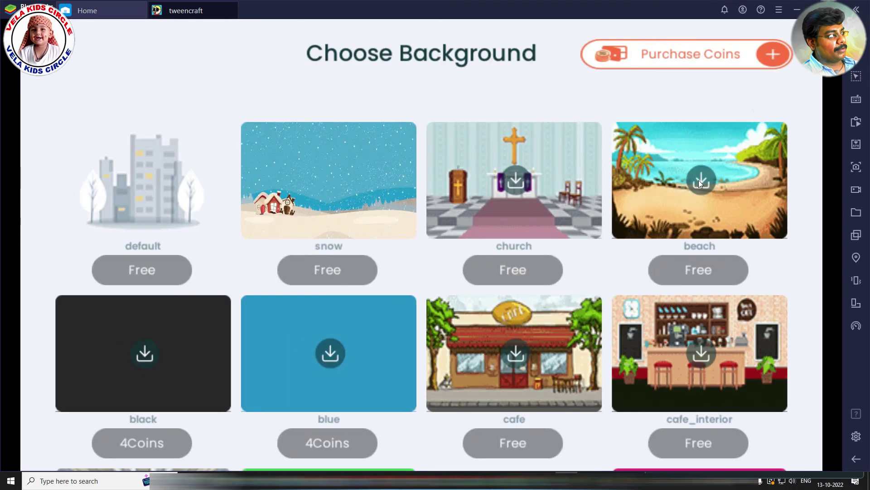
pyautogui.click(698, 180)
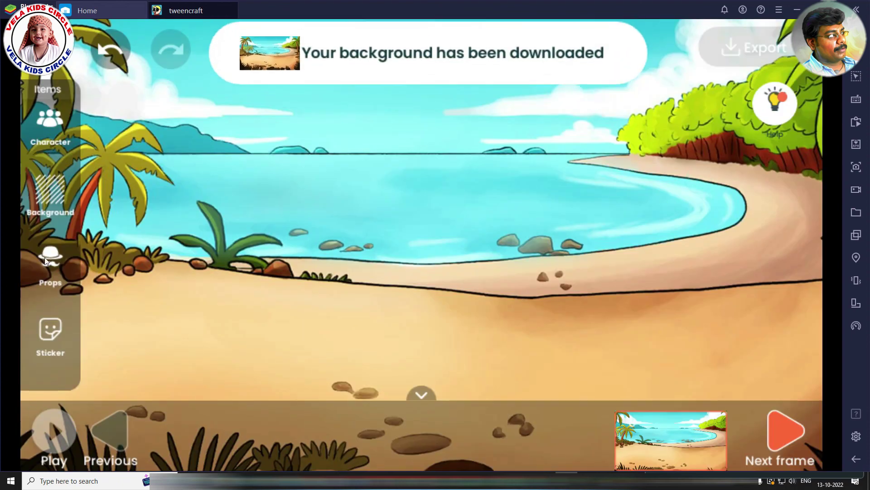